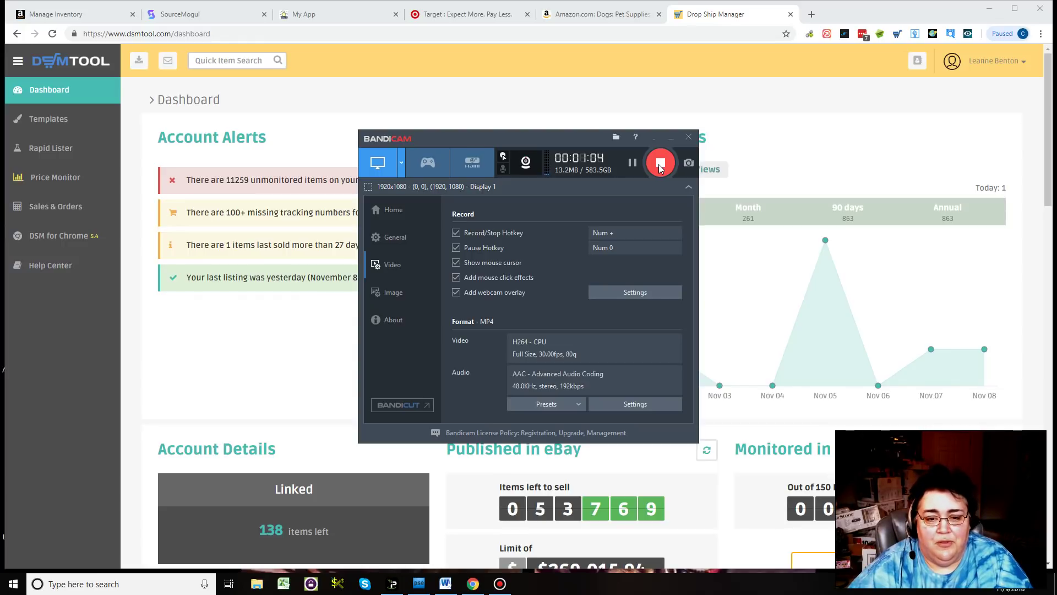
Open the Rapid Lister page and review its single-listing form and the supported source vendors.
left_click(793, 134)
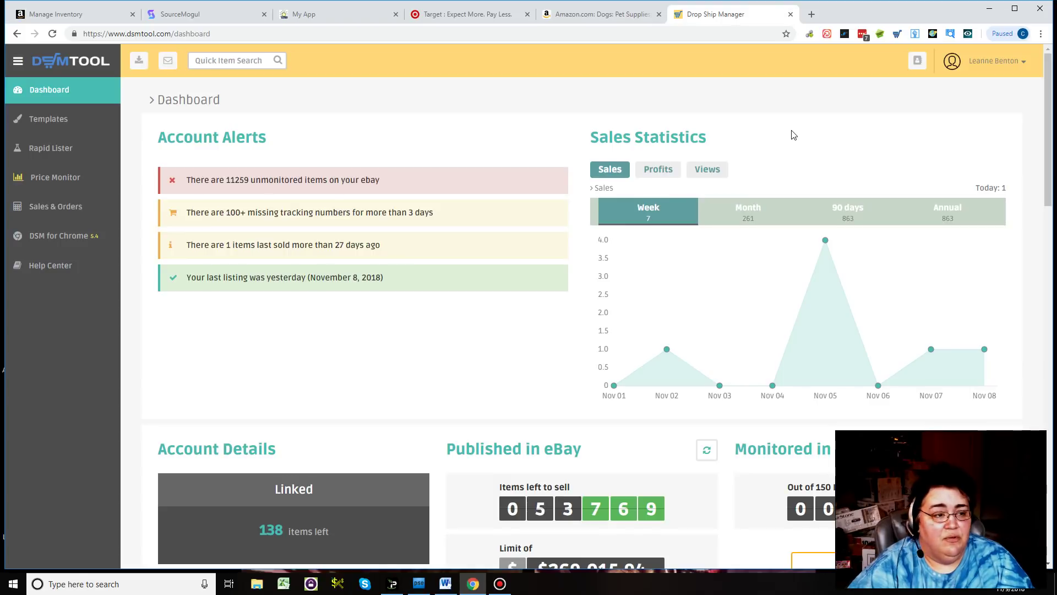
left_click(80, 148)
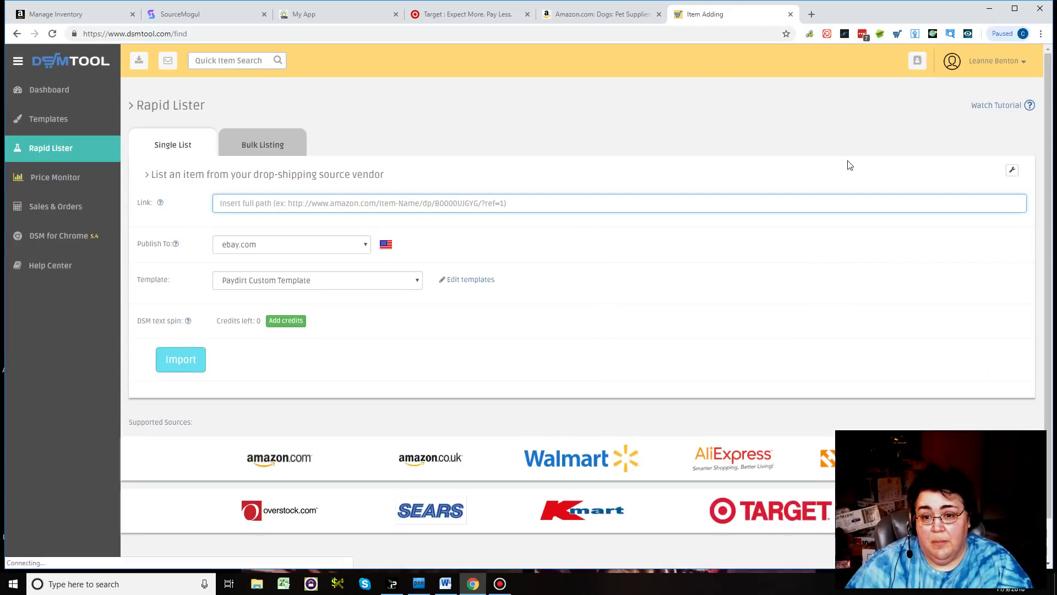
scroll(849, 165, "down", 1)
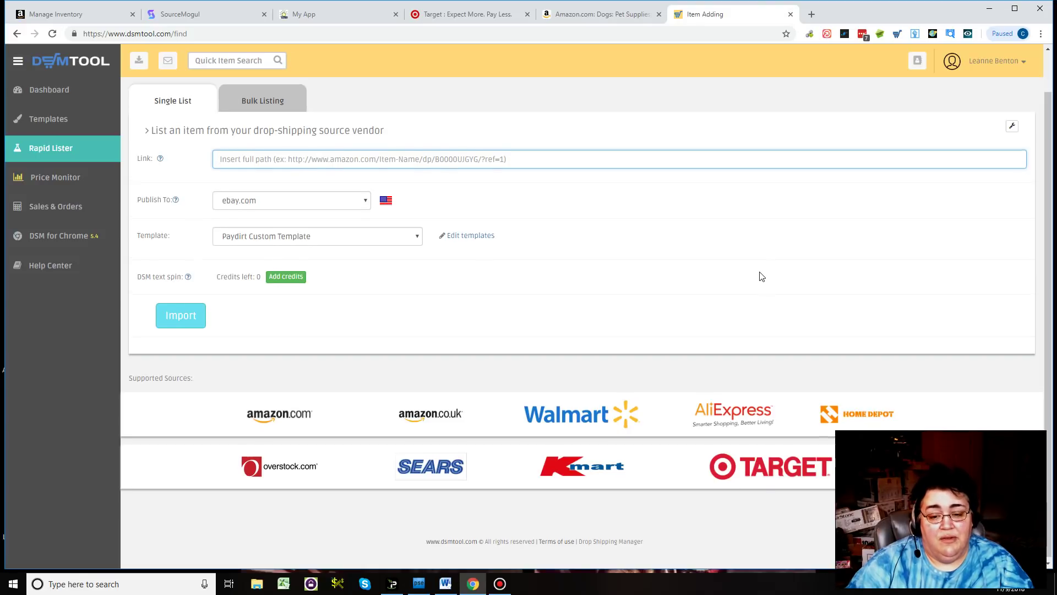
scroll(761, 276, "up", 1)
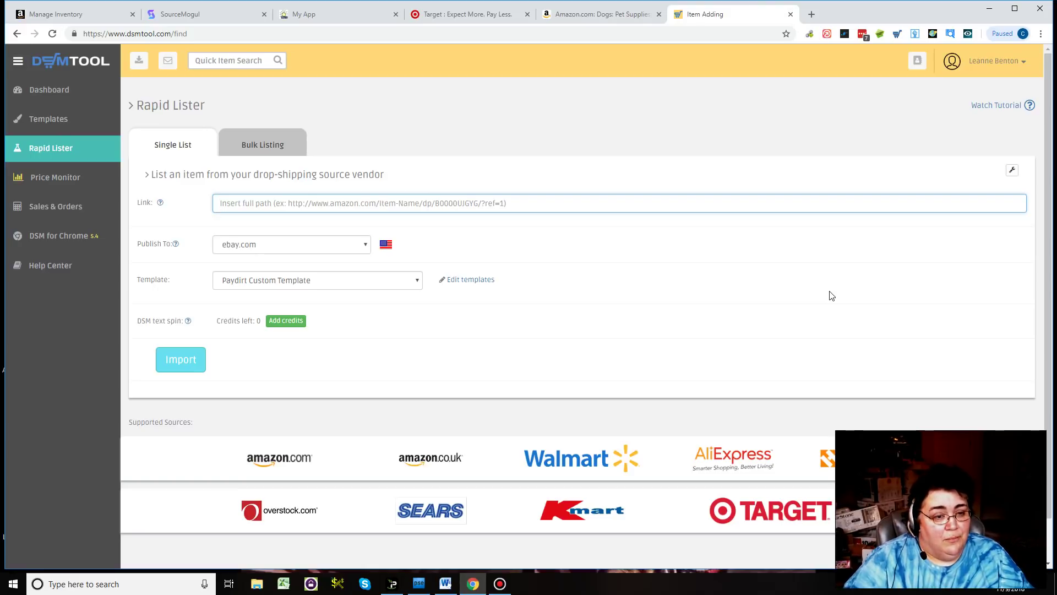
Return to the dashboard, then open the account's profile settings and review the Dashboard Alerts thresholds.
left_click(57, 94)
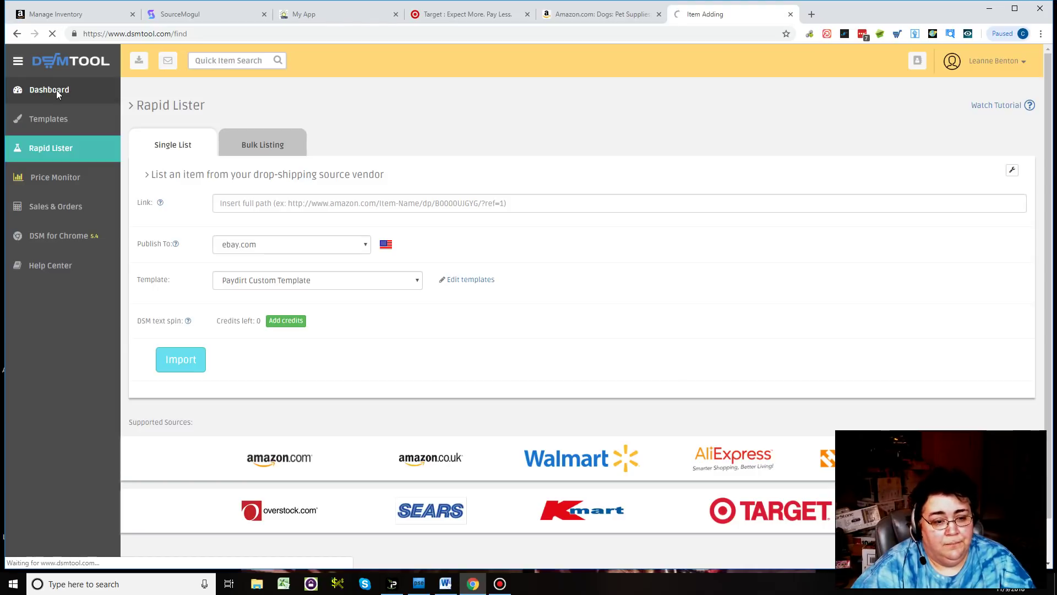
left_click(50, 89)
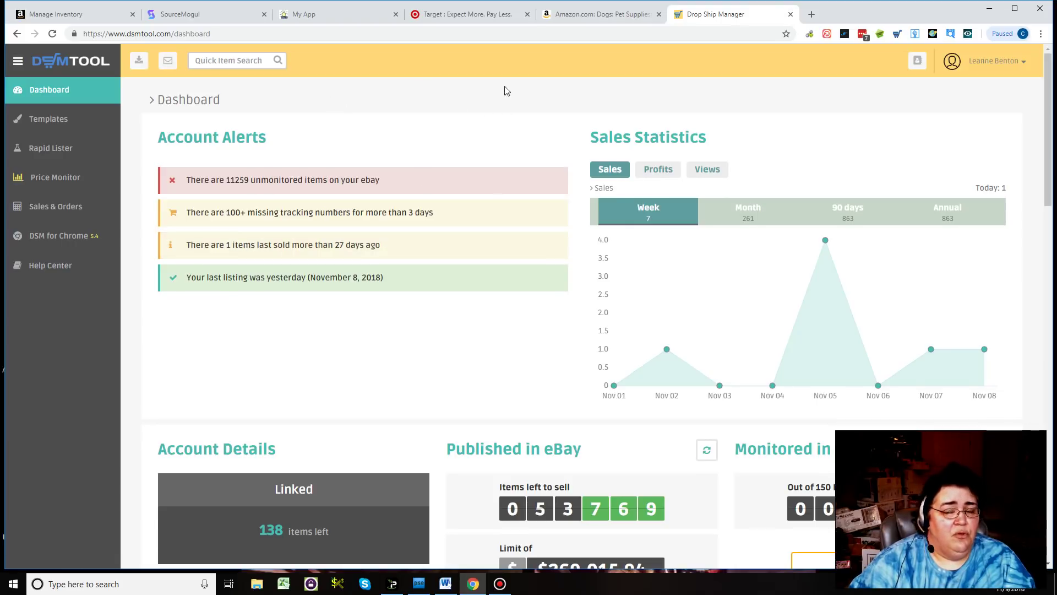
left_click(1016, 67)
left_click(972, 83)
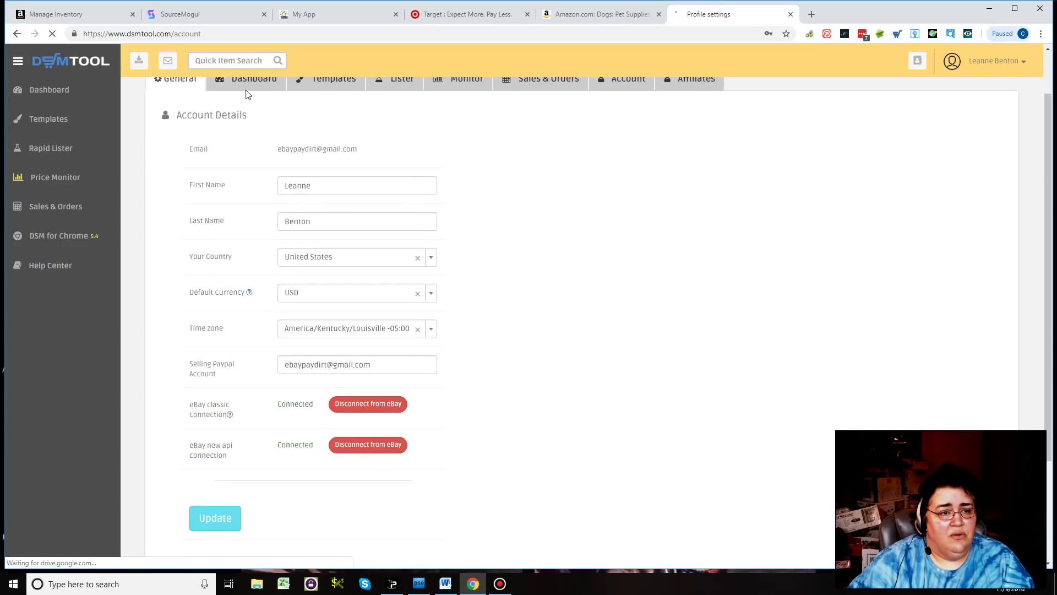
left_click(254, 139)
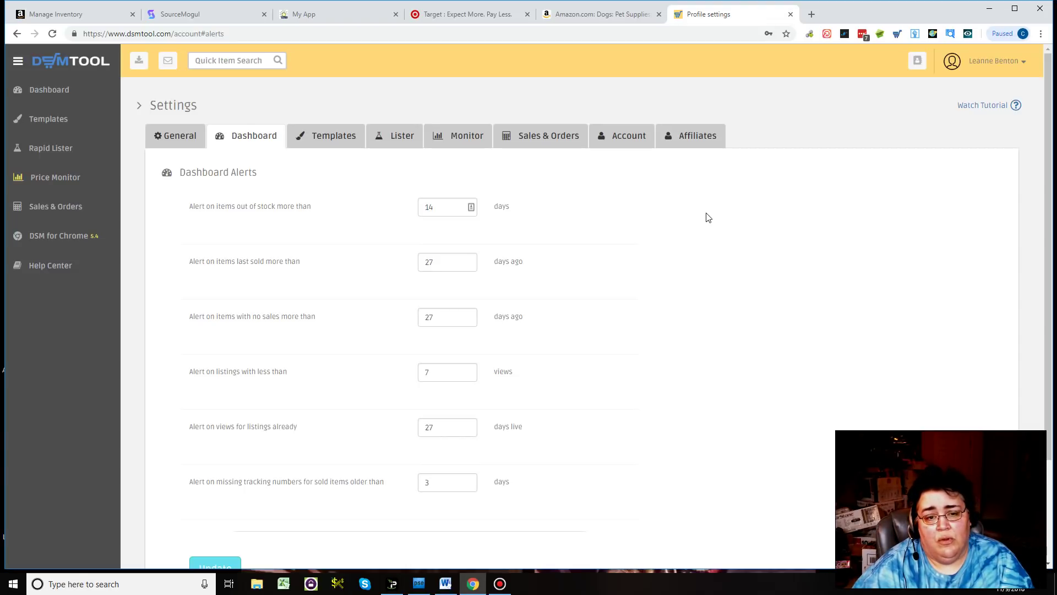
left_click_drag(445, 207, 423, 207)
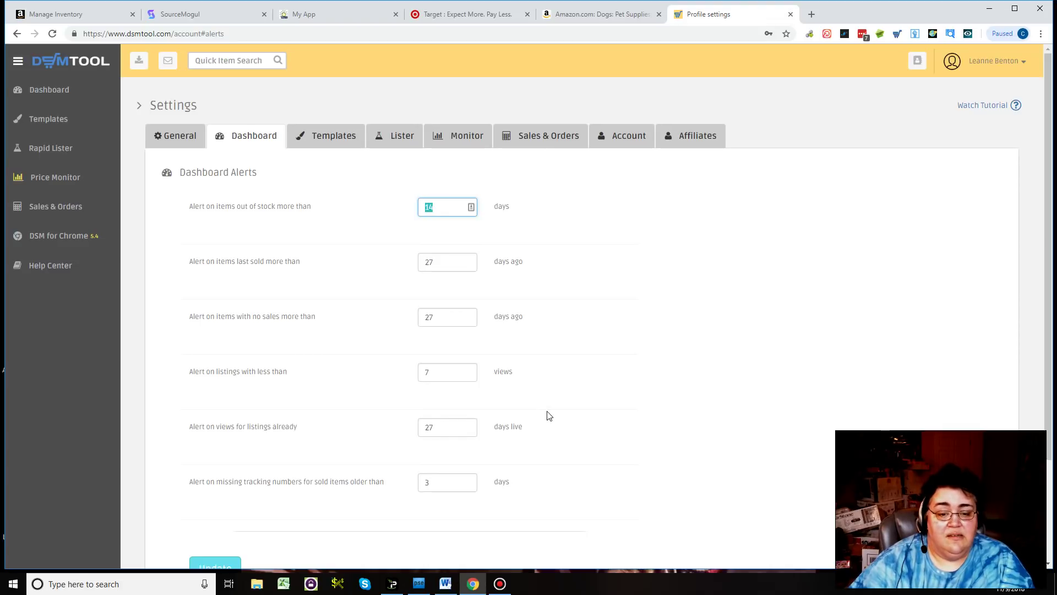
scroll(540, 413, "down", 1)
scroll(540, 413, "up", 1)
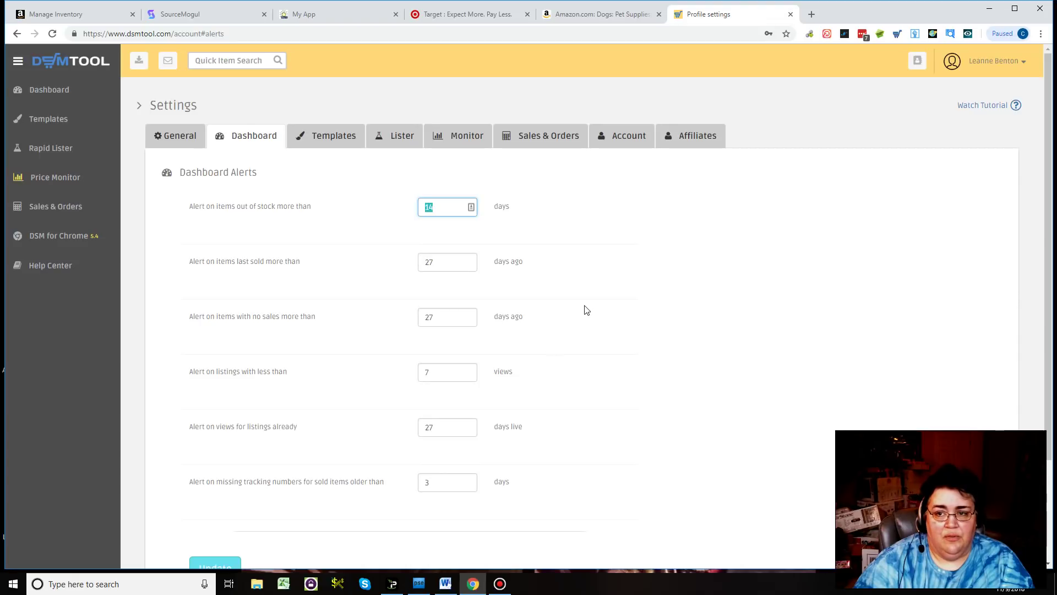
left_click(46, 150)
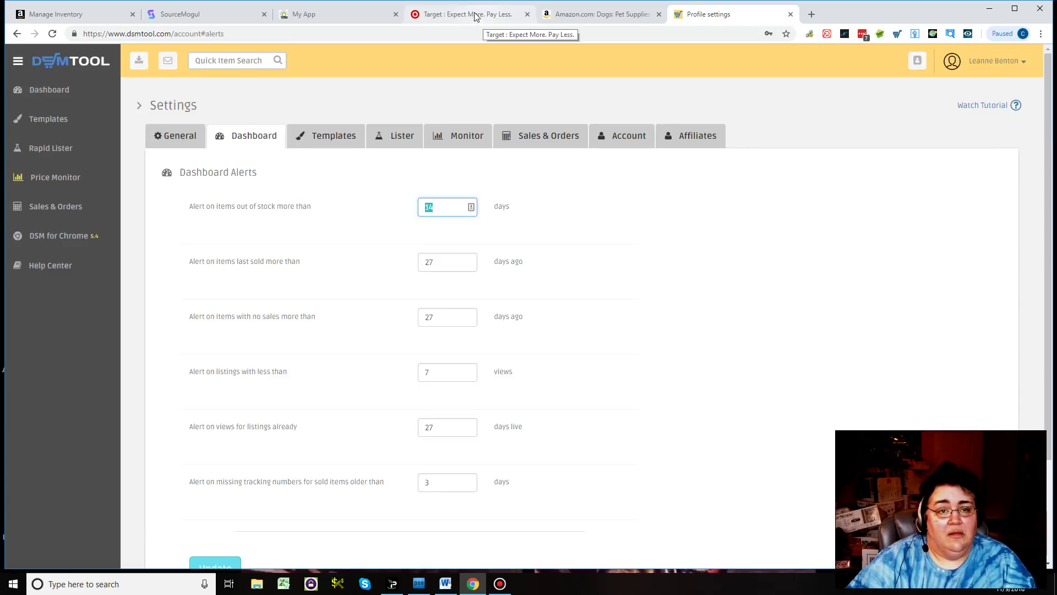
Switch to the Target website, dismiss the coupon offer, and open the Top Toys page of the Toys category.
left_click(479, 17)
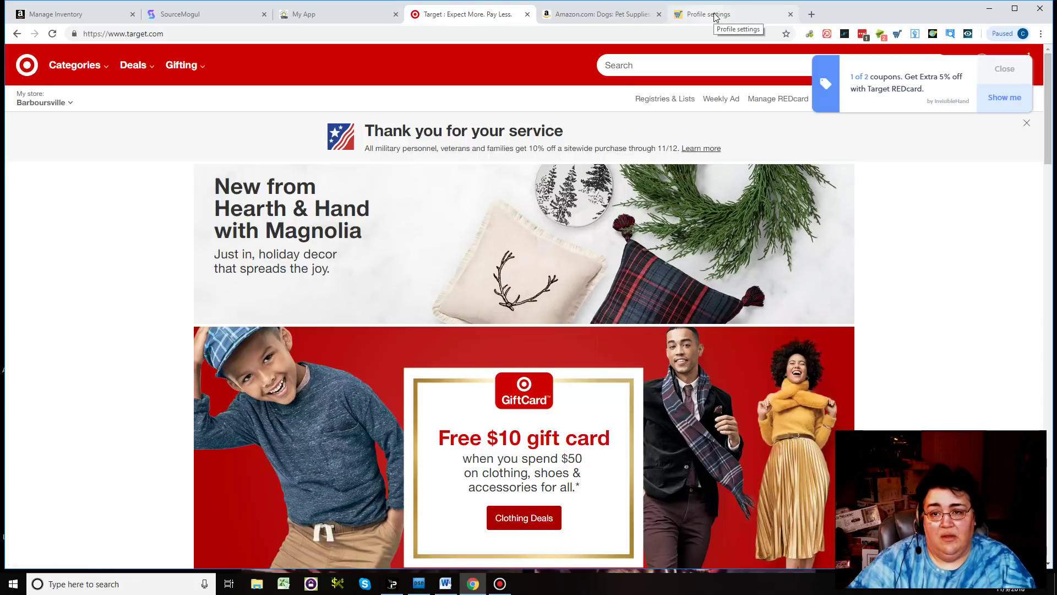
left_click(1008, 69)
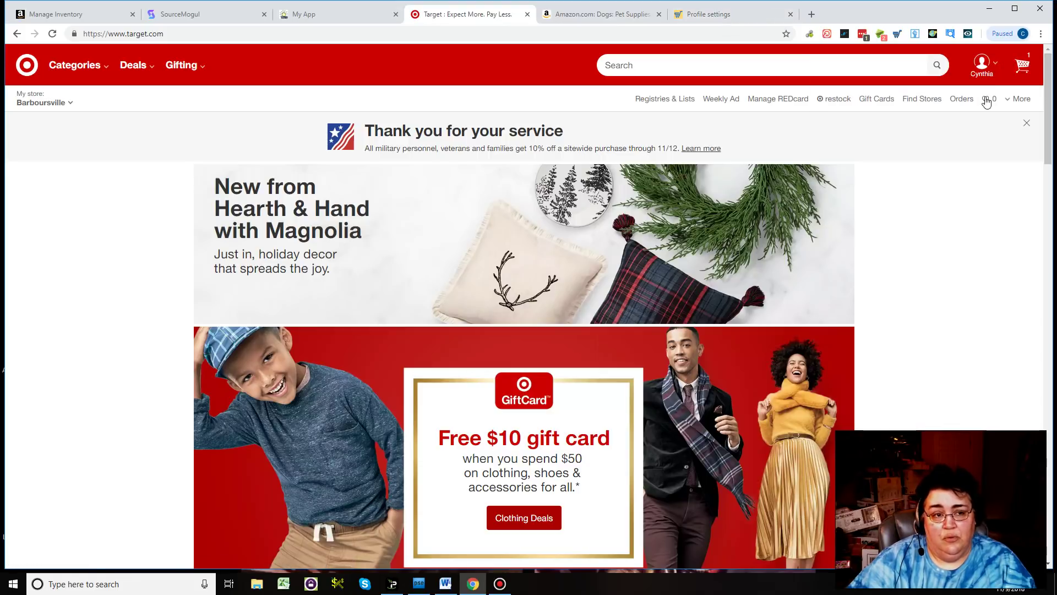
left_click(90, 67)
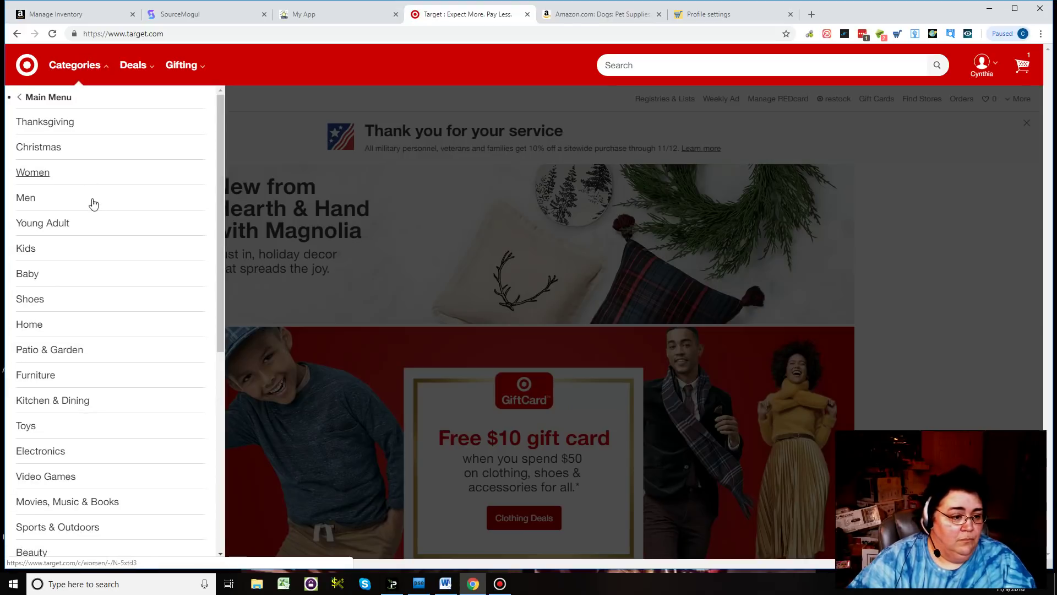
left_click(28, 428)
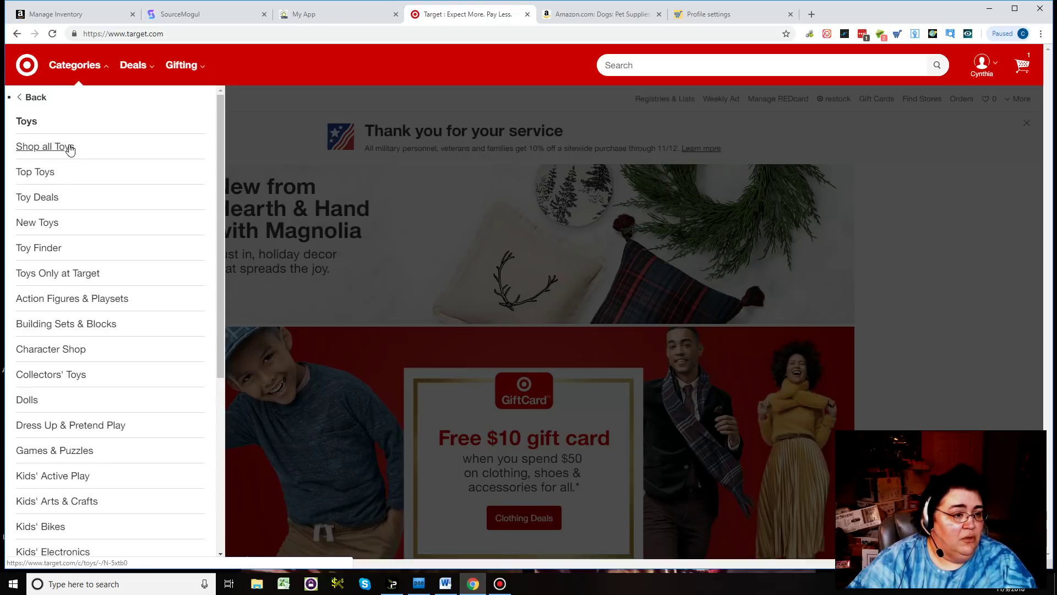
left_click(35, 174)
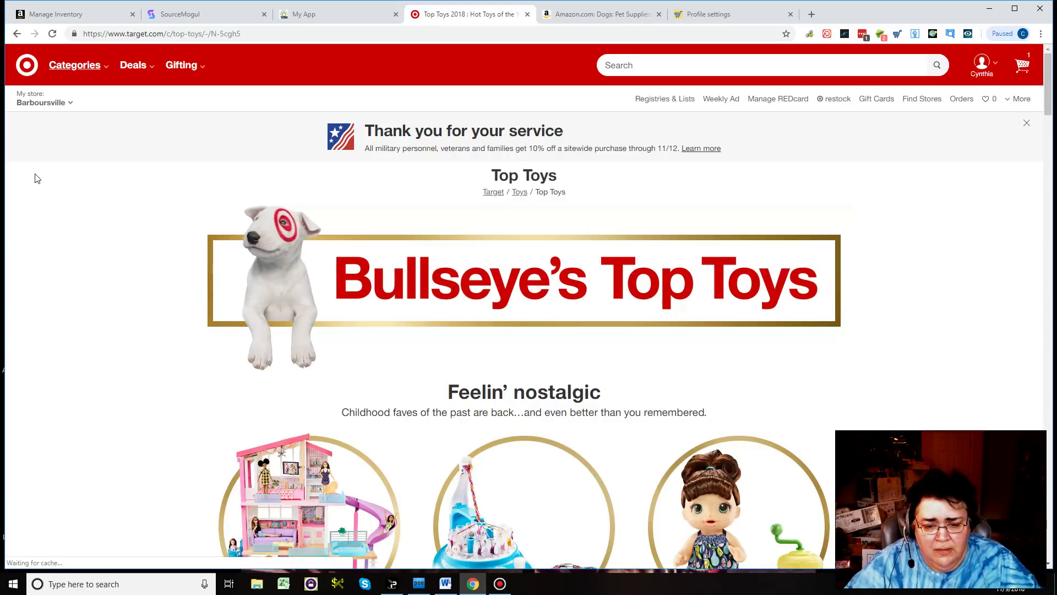
Browse the top toys and open the product page of the Yulu Tic Tac Tongue game.
scroll(35, 177, "down", 5)
scroll(159, 182, "down", 2)
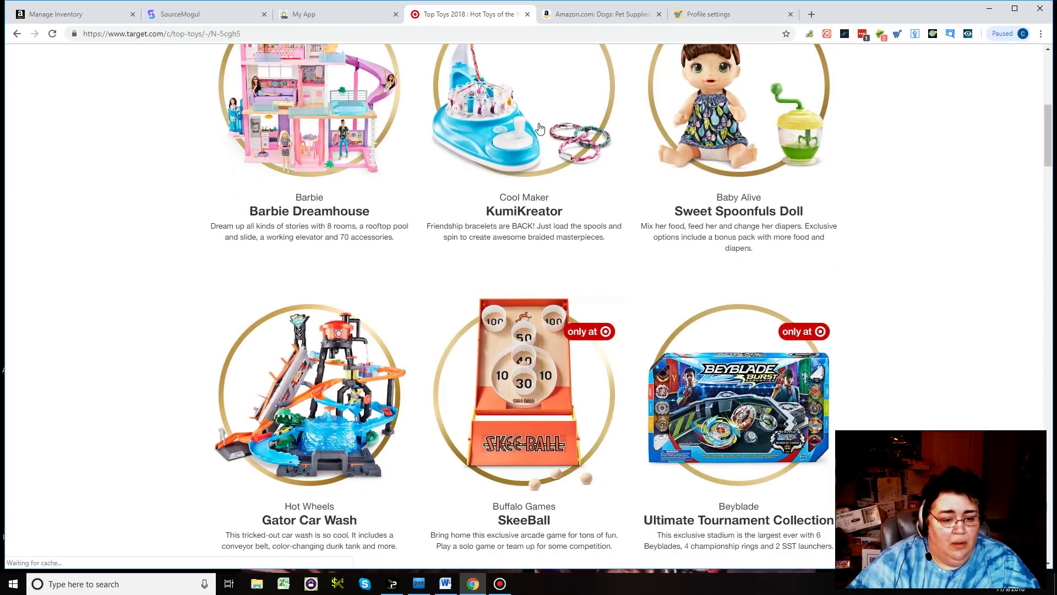
scroll(540, 128, "down", 2)
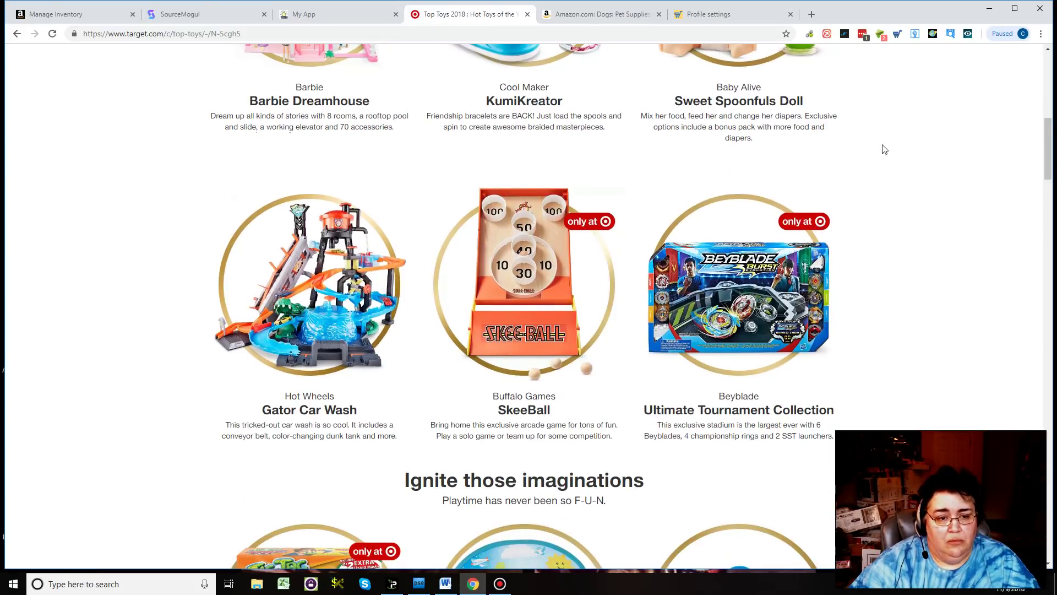
scroll(908, 147, "down", 6)
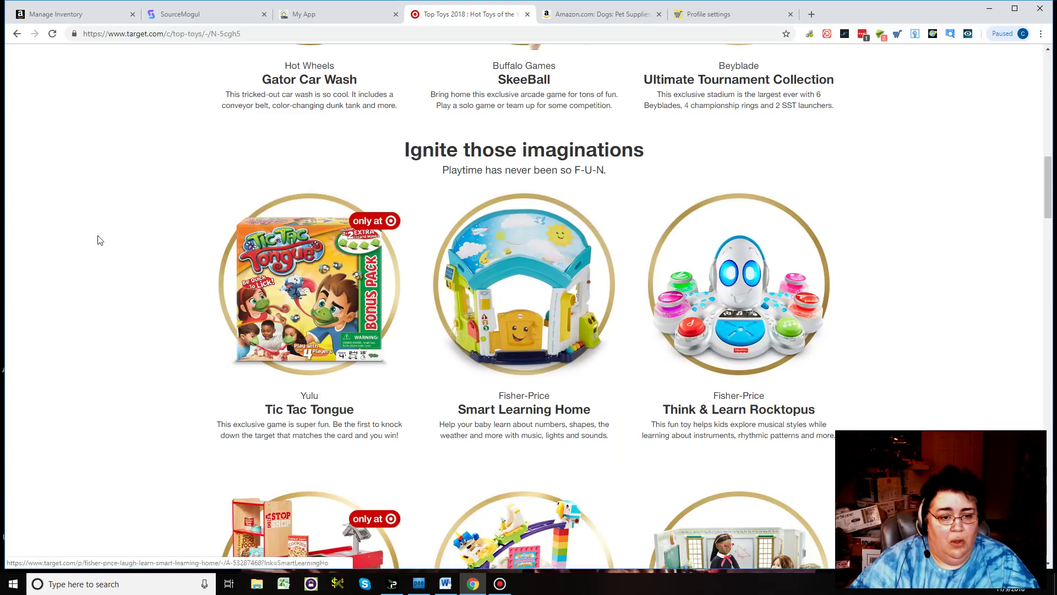
left_click(279, 258)
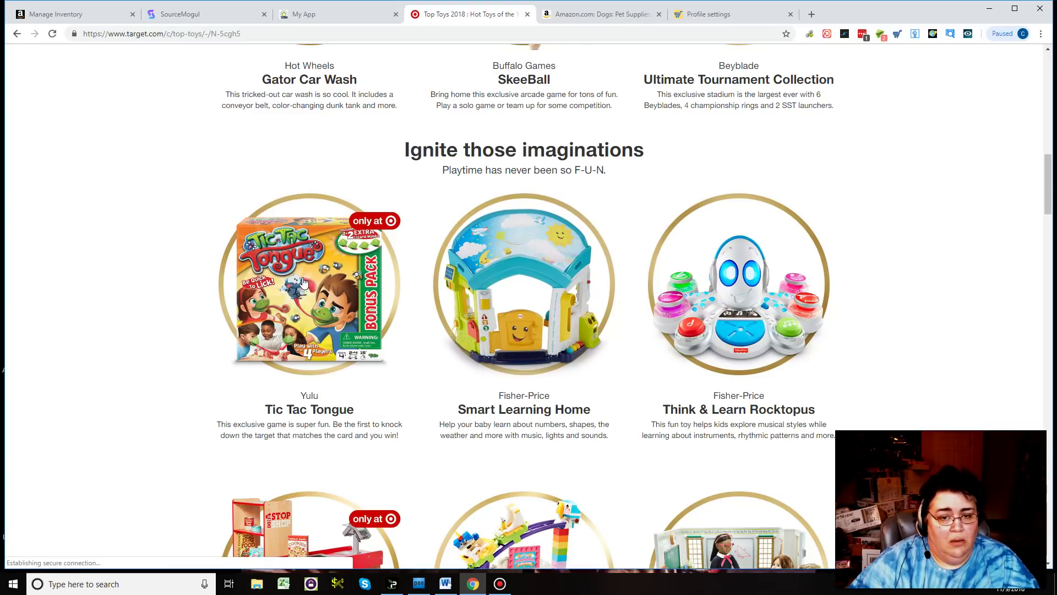
scroll(359, 372, "down", 1)
scroll(358, 372, "down", 3)
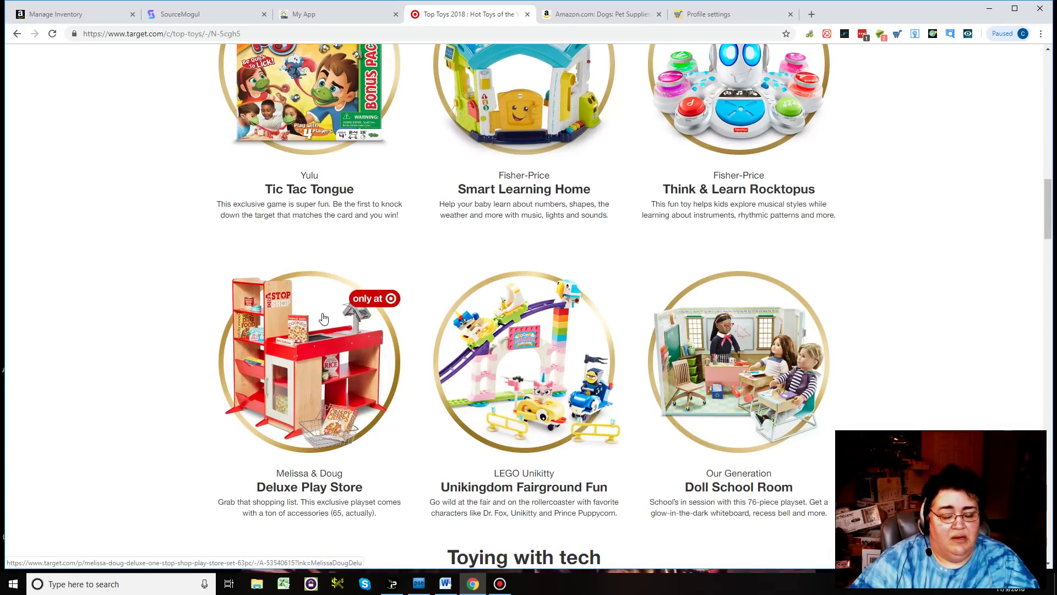
scroll(364, 279, "up", 1)
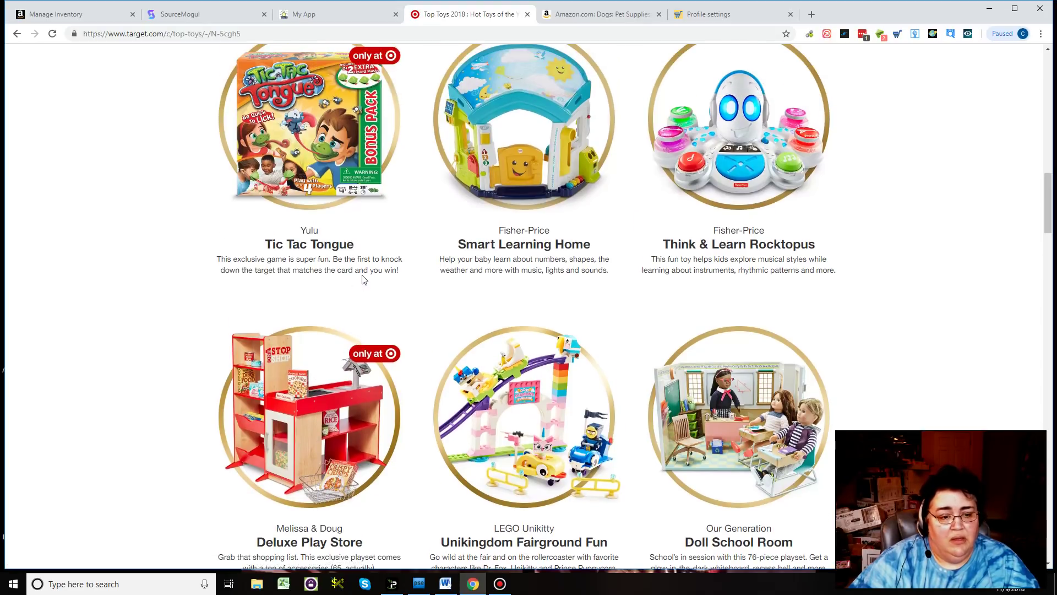
scroll(364, 280, "up", 1)
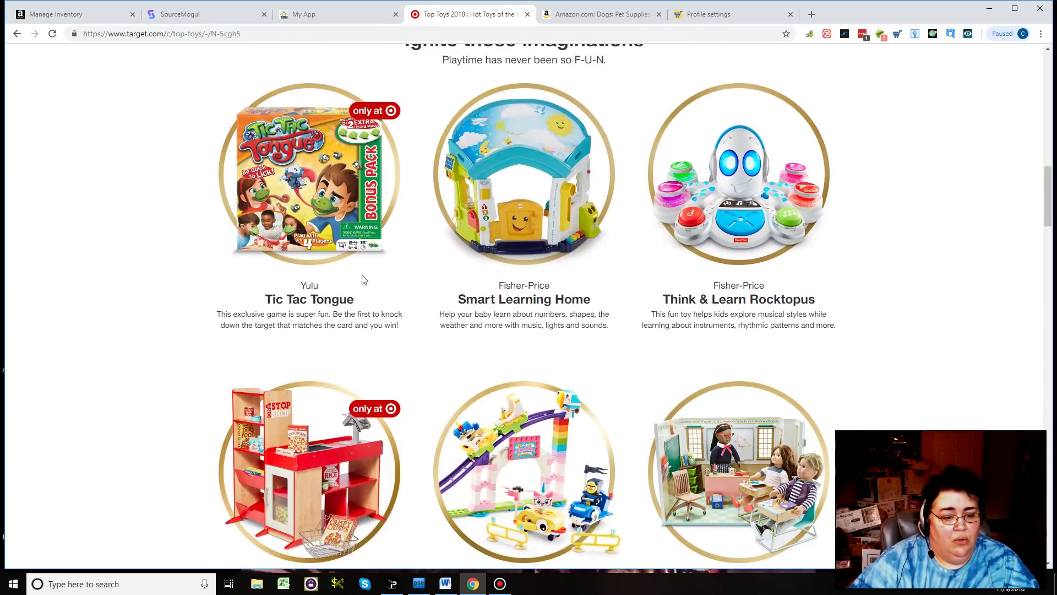
scroll(364, 279, "up", 2)
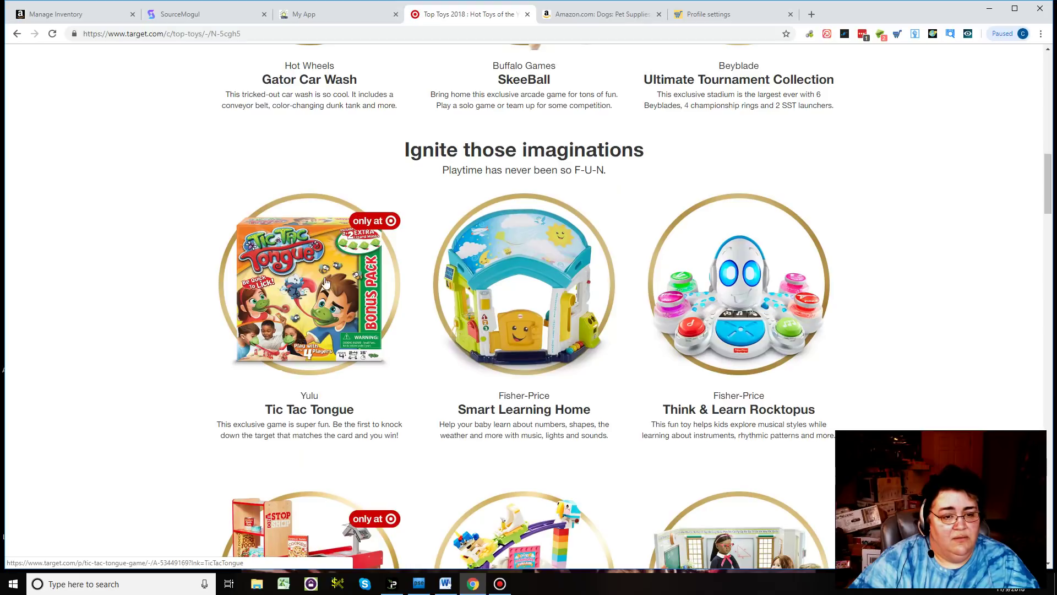
left_click(324, 292)
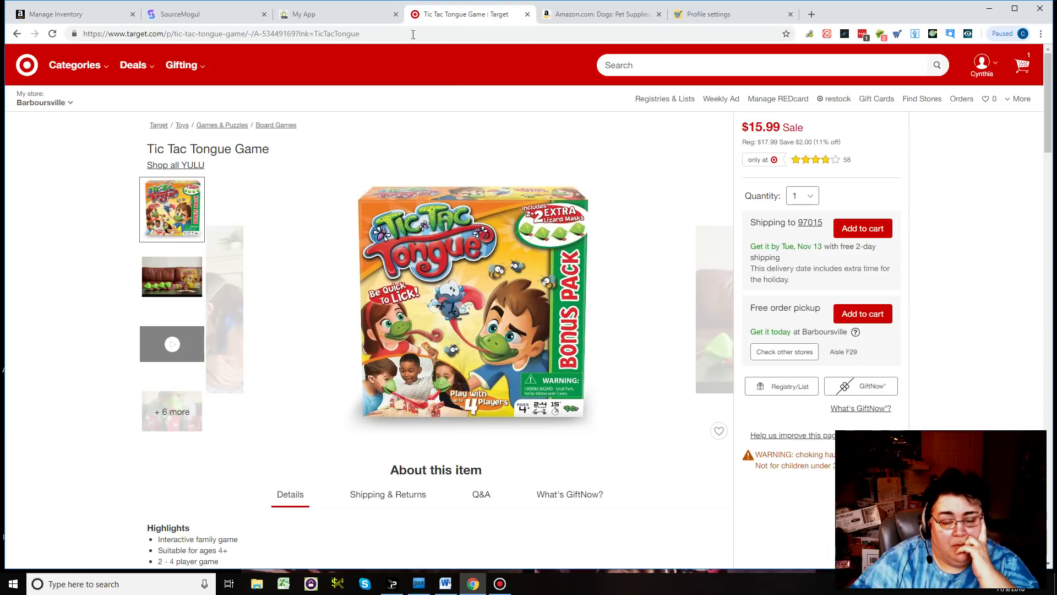
Copy the Tic Tac Tongue product page's URL and switch to DSM Tool's Rapid Lister.
left_click(364, 33)
key("ctrl+c")
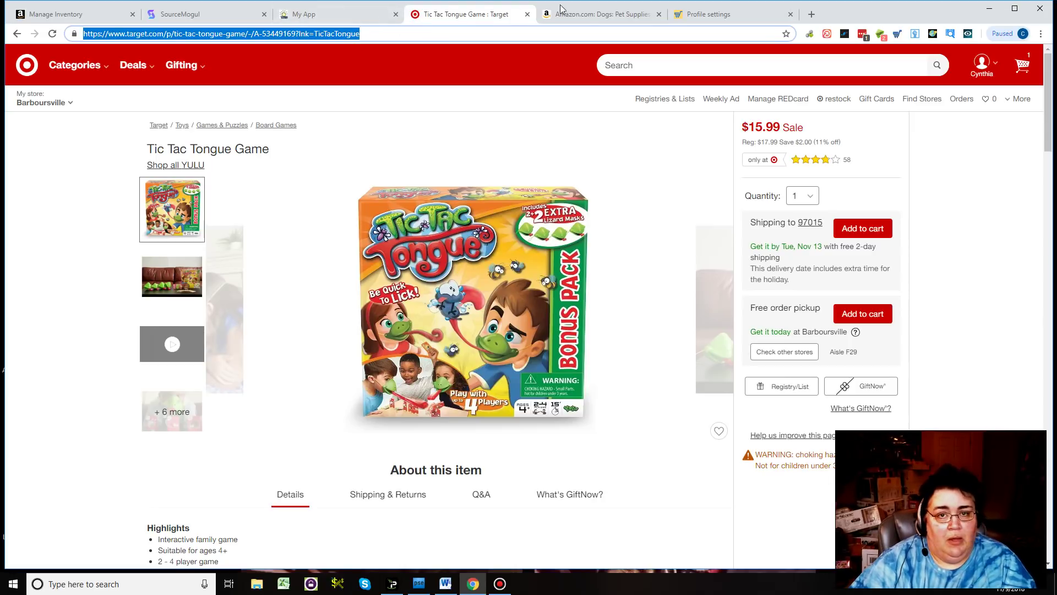
left_click(720, 16)
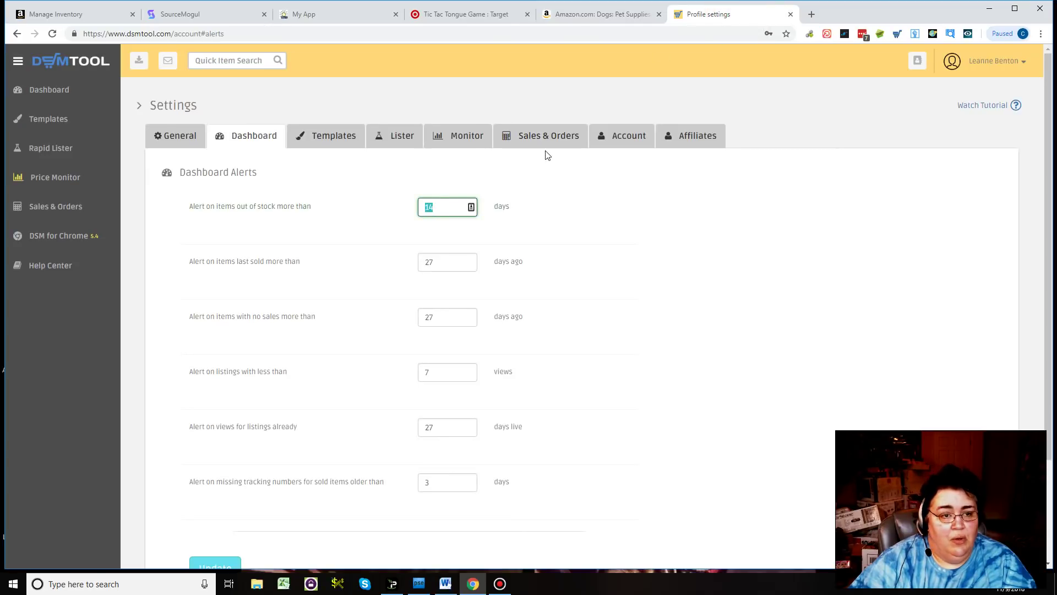
left_click(48, 152)
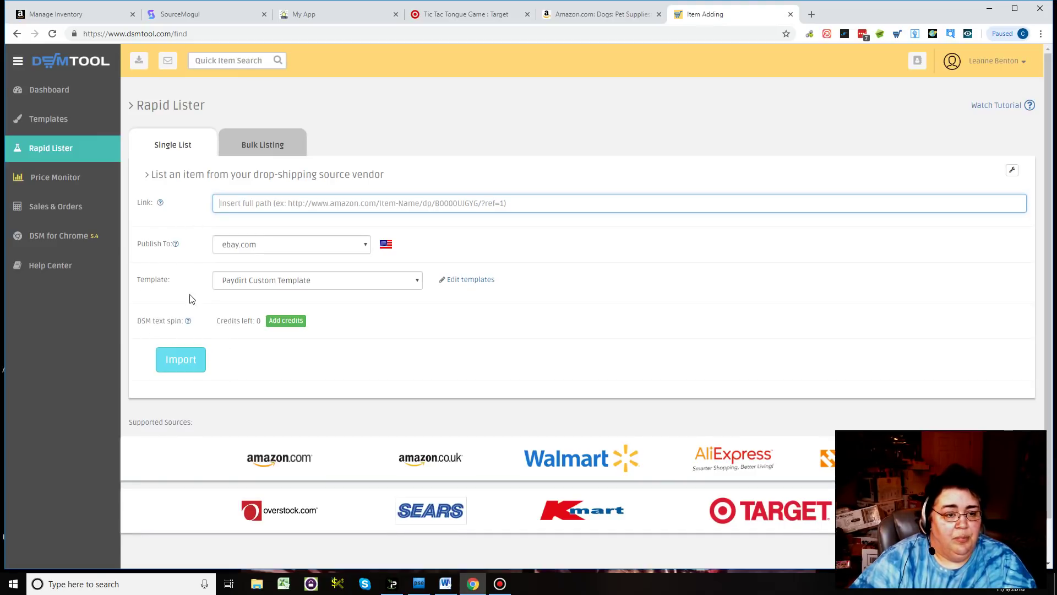
Set the publishing site to ebay.com and import the item from the copied Target link.
left_click(366, 244)
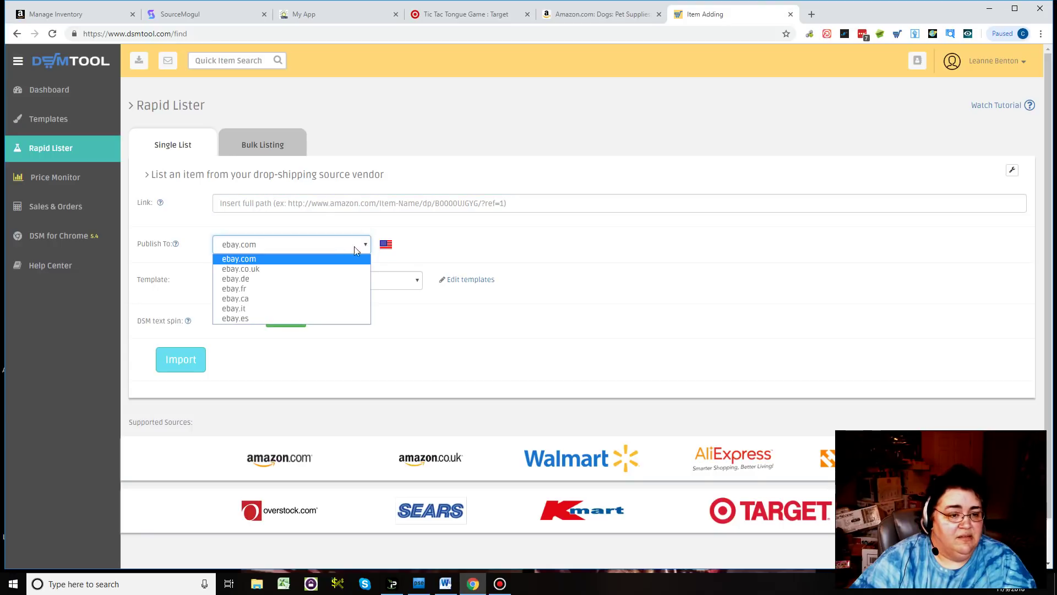
left_click(229, 259)
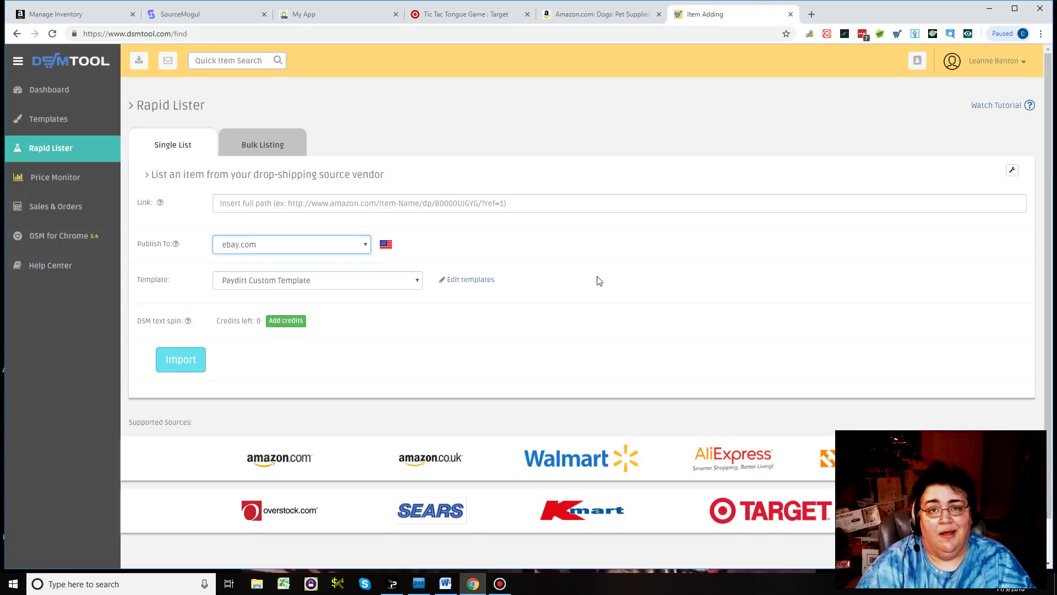
left_click(360, 200)
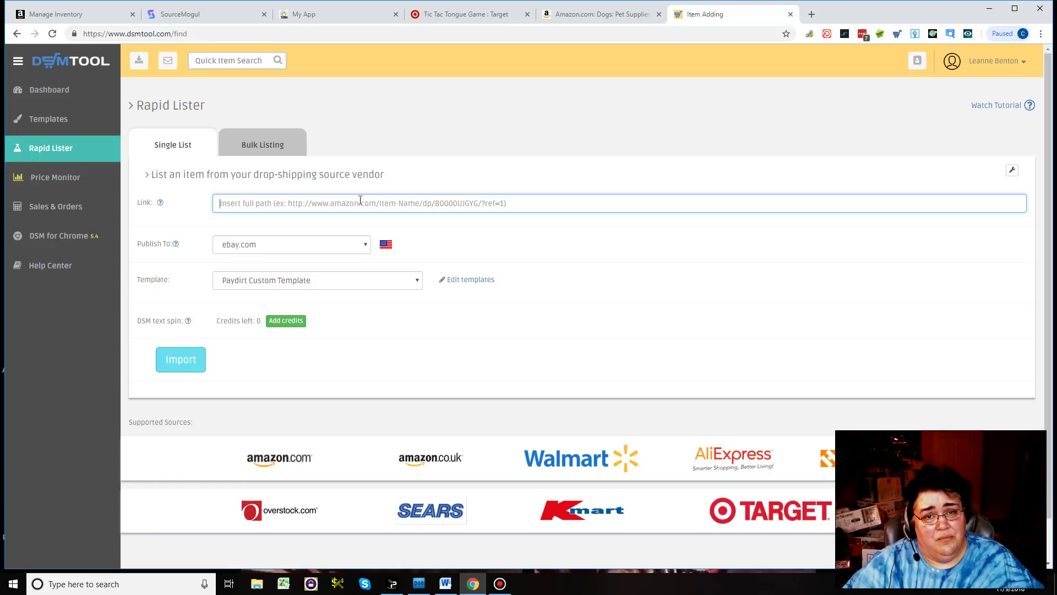
key("ctrl+v")
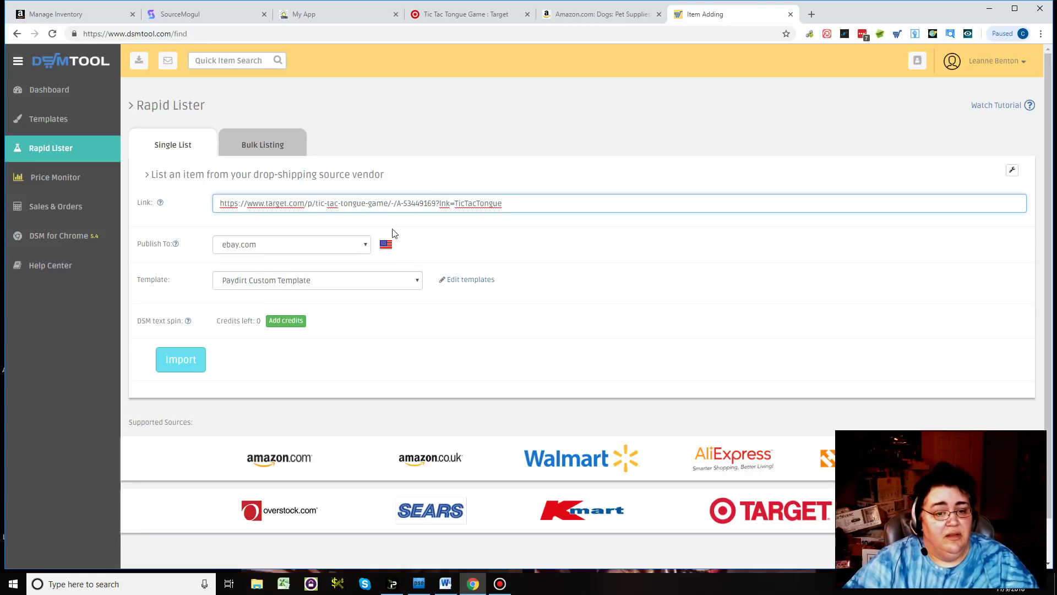
left_click(188, 366)
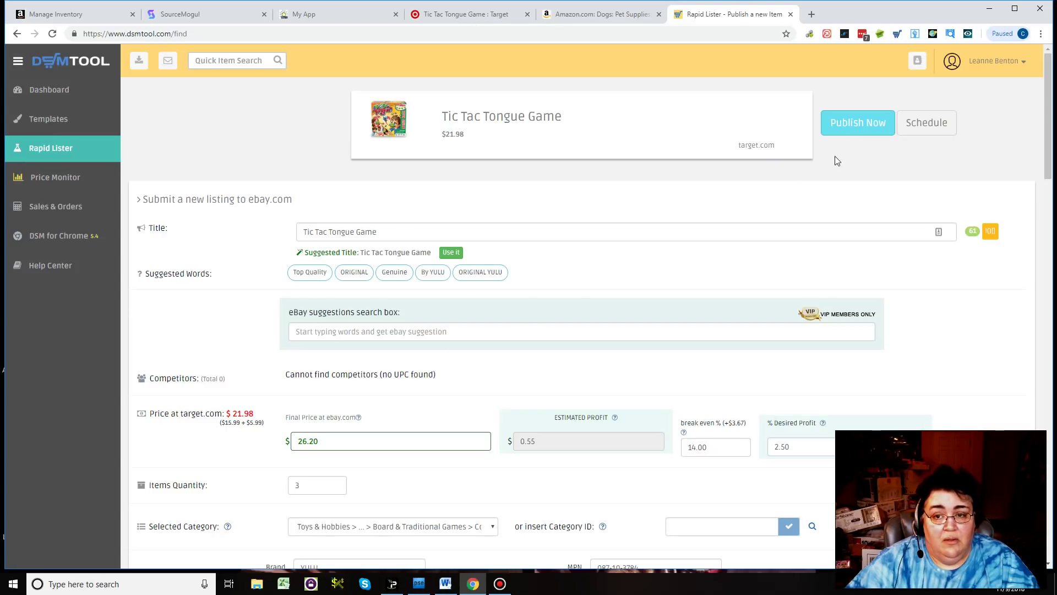
Extend the listing title to "Tic Tac Tongue Game Toy Frog Fun Kids Lizard Christmas Gift Activity Party NEW".
left_click(390, 235)
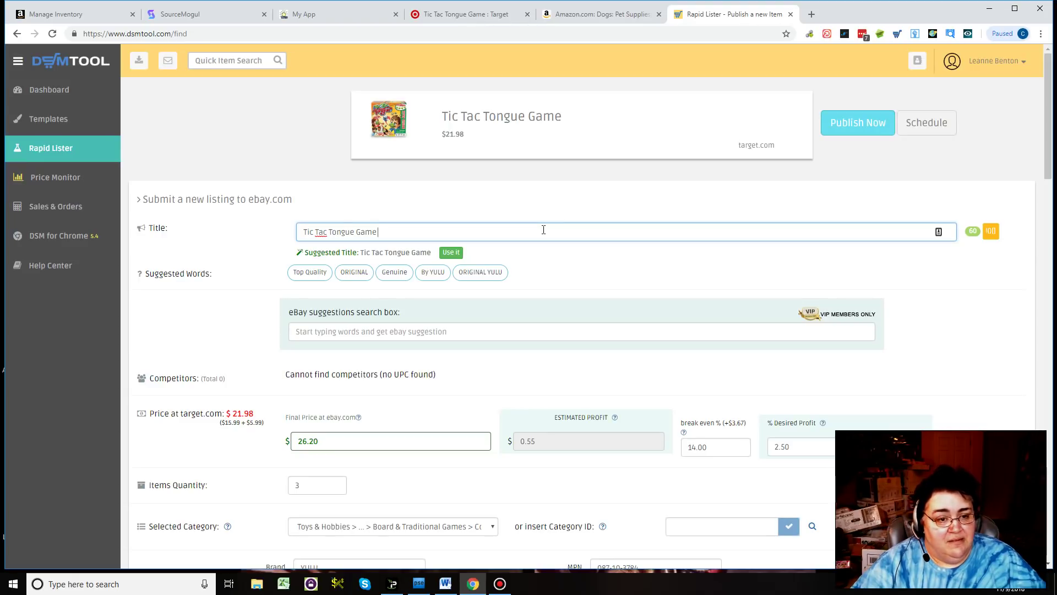
type("Toy")
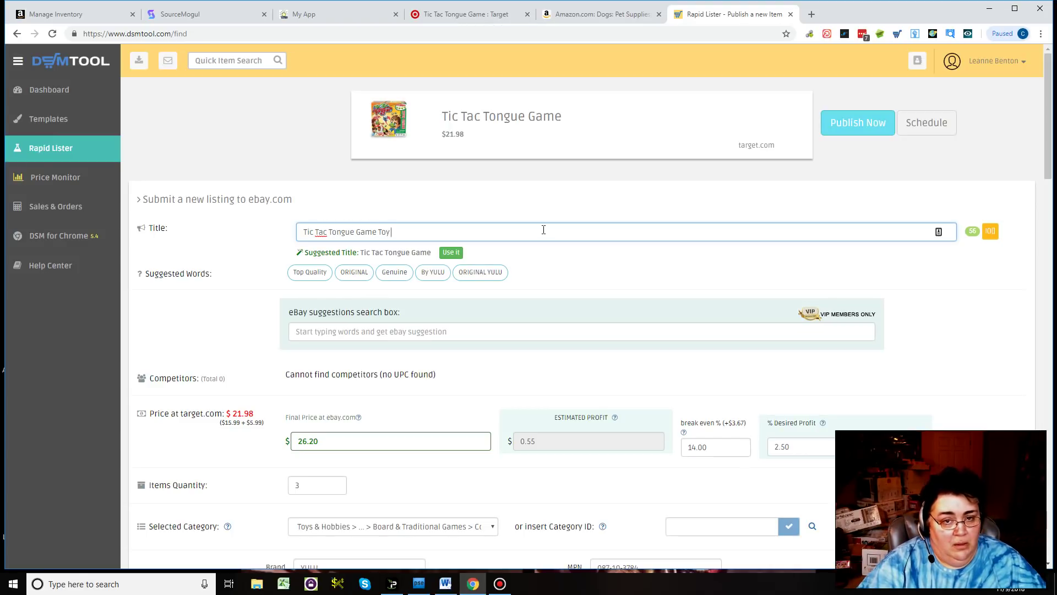
type(" Fro")
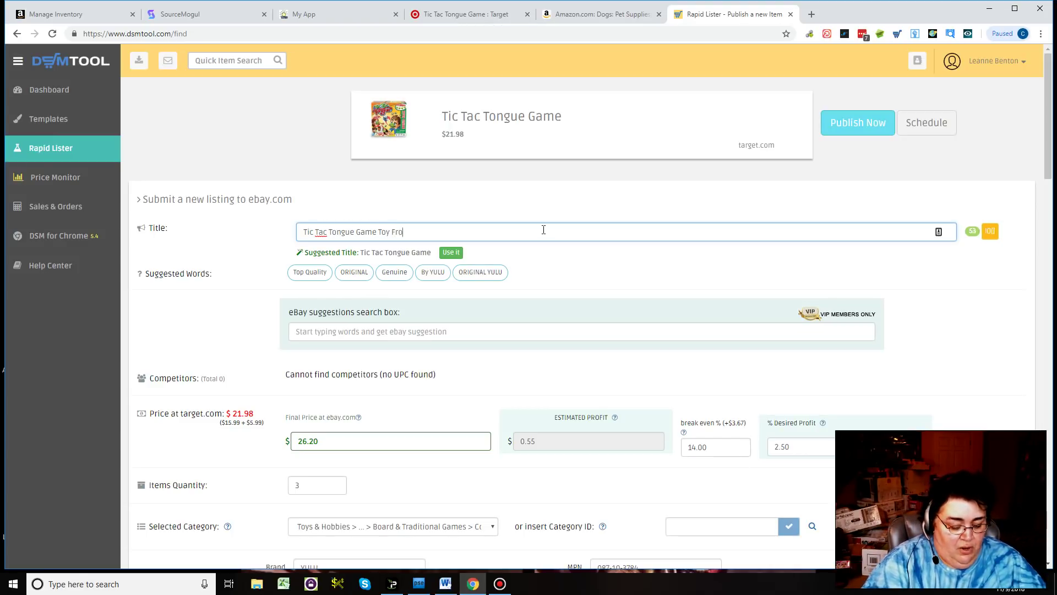
type("g Fun Kids ")
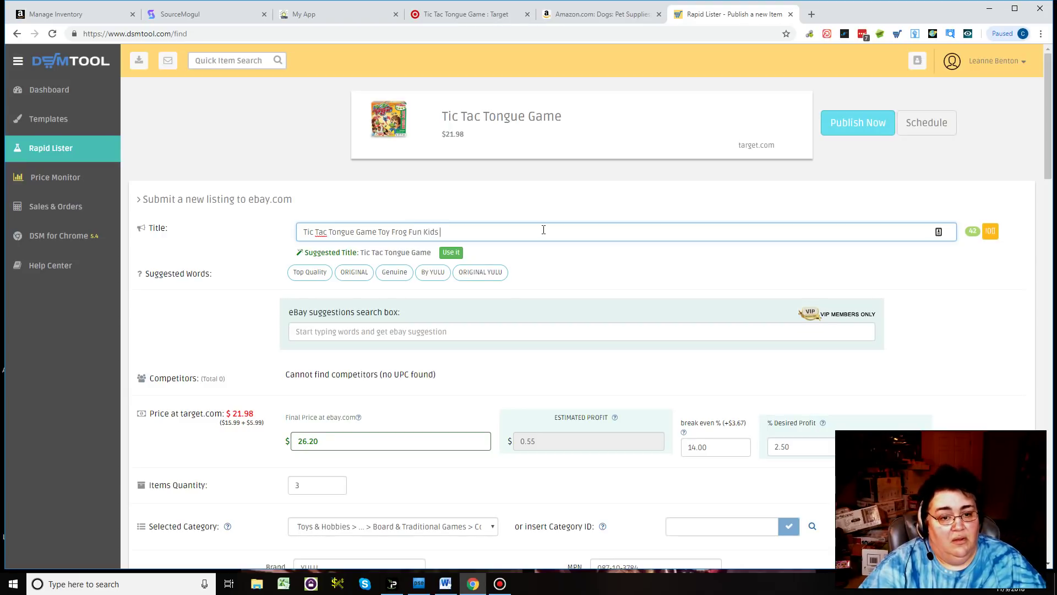
type("Liz")
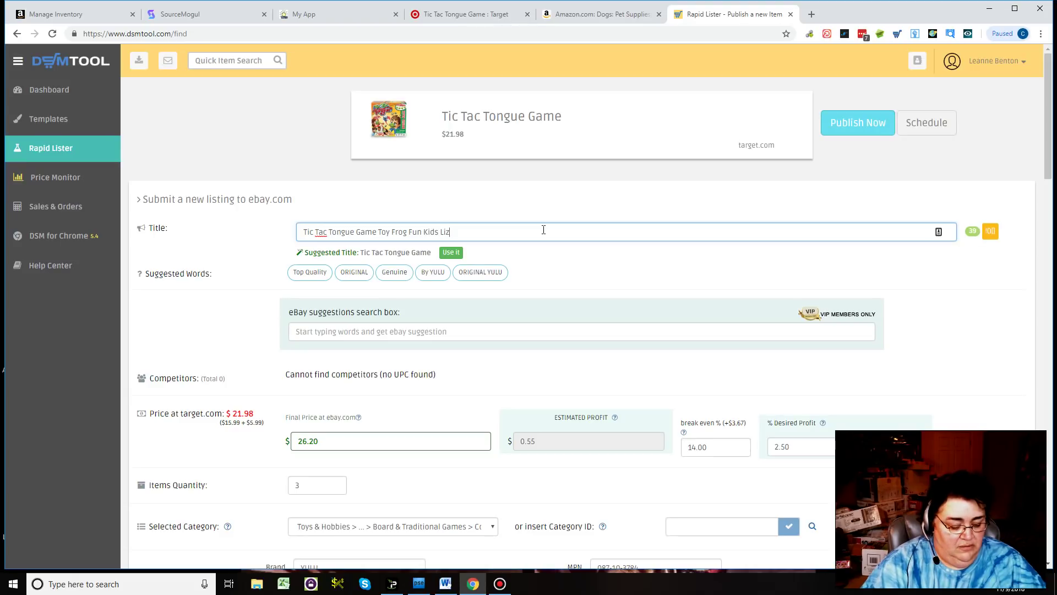
type("ard Ch")
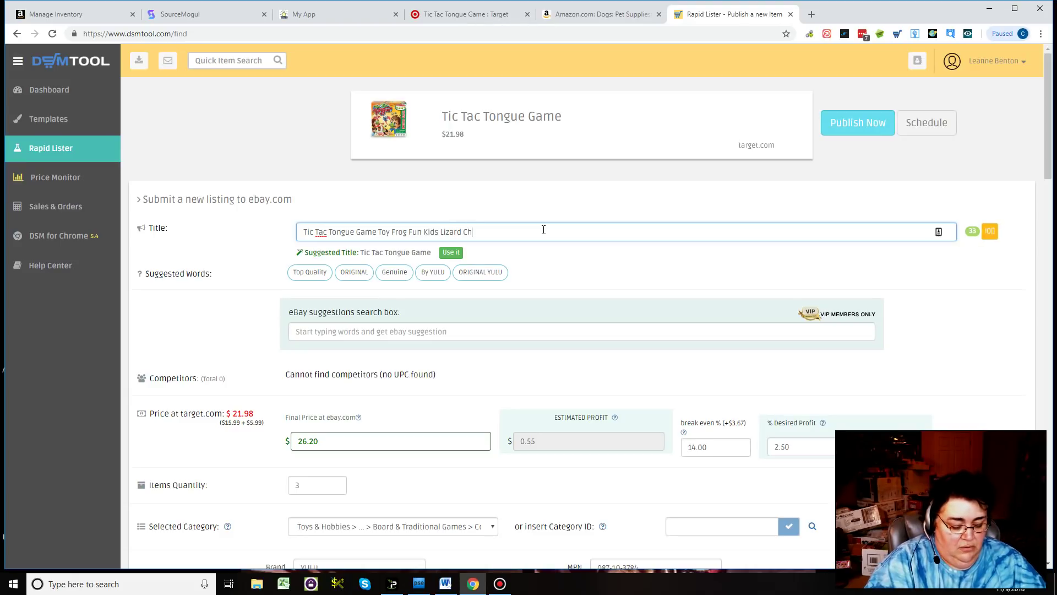
type("ristmas Gift")
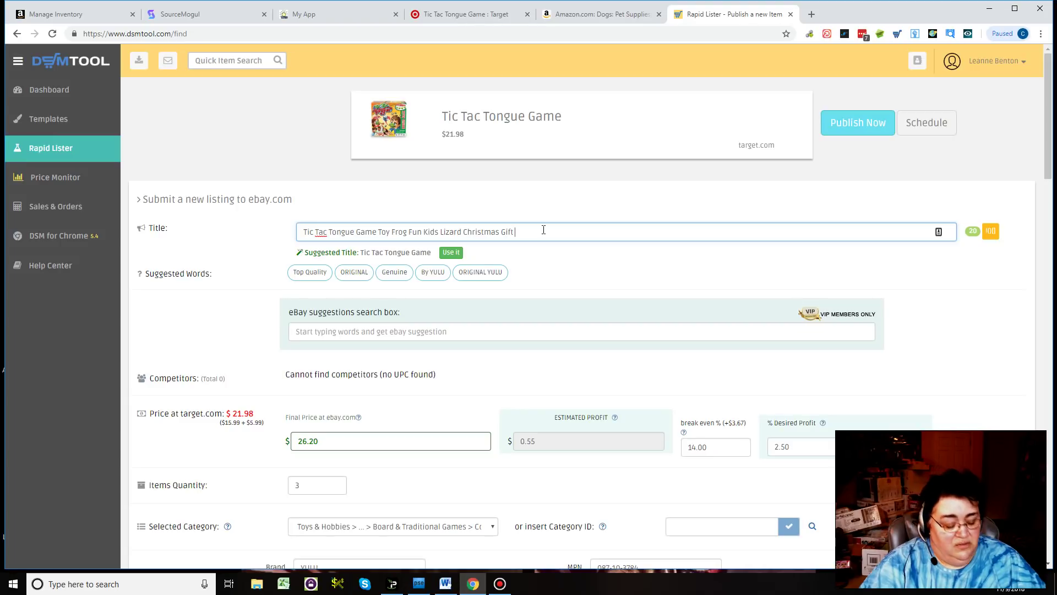
type("Ac")
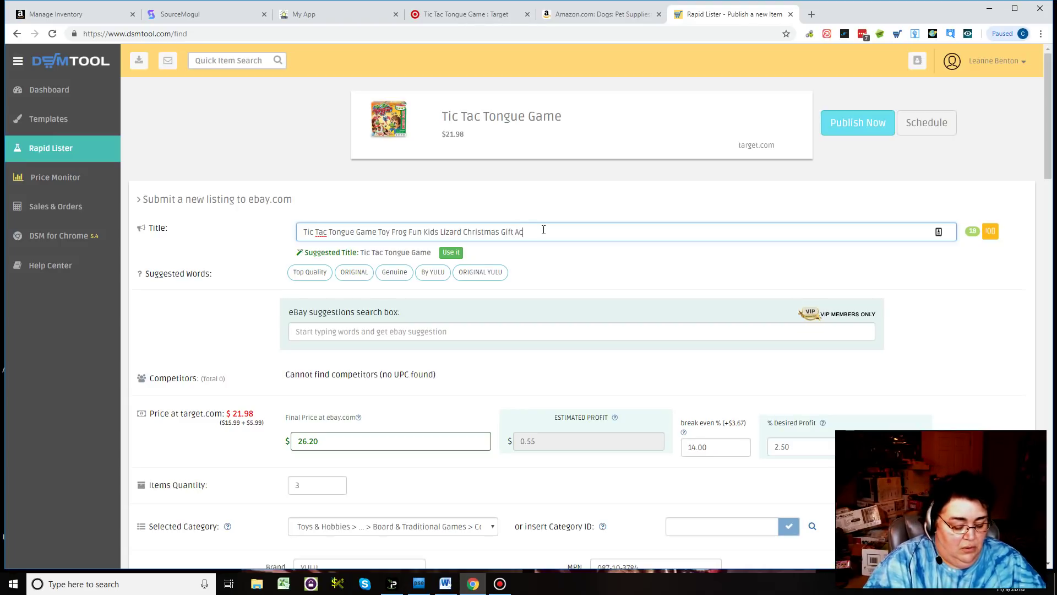
type("tivity Party")
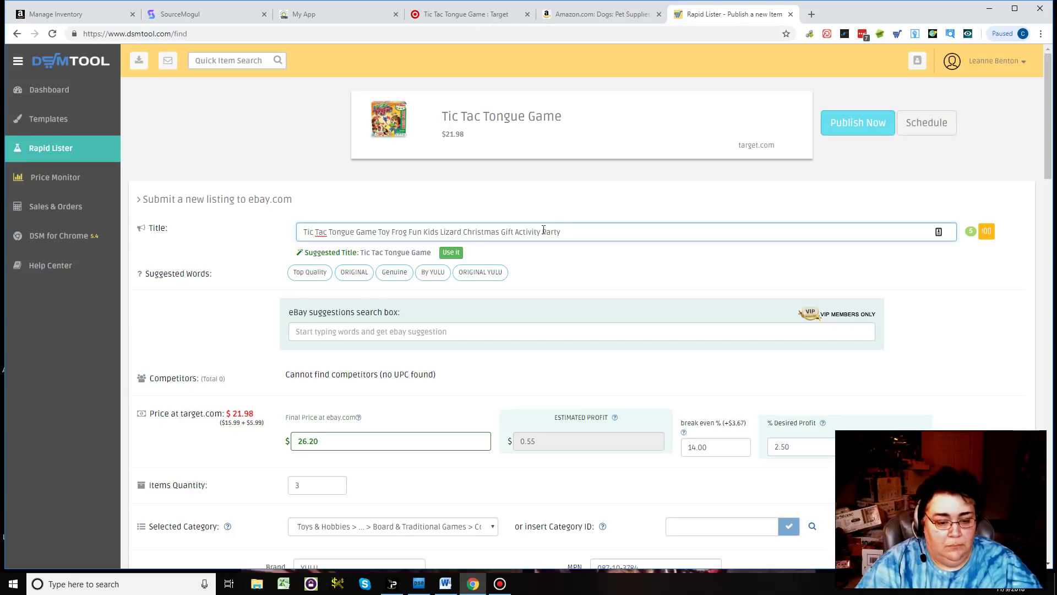
type("NEW")
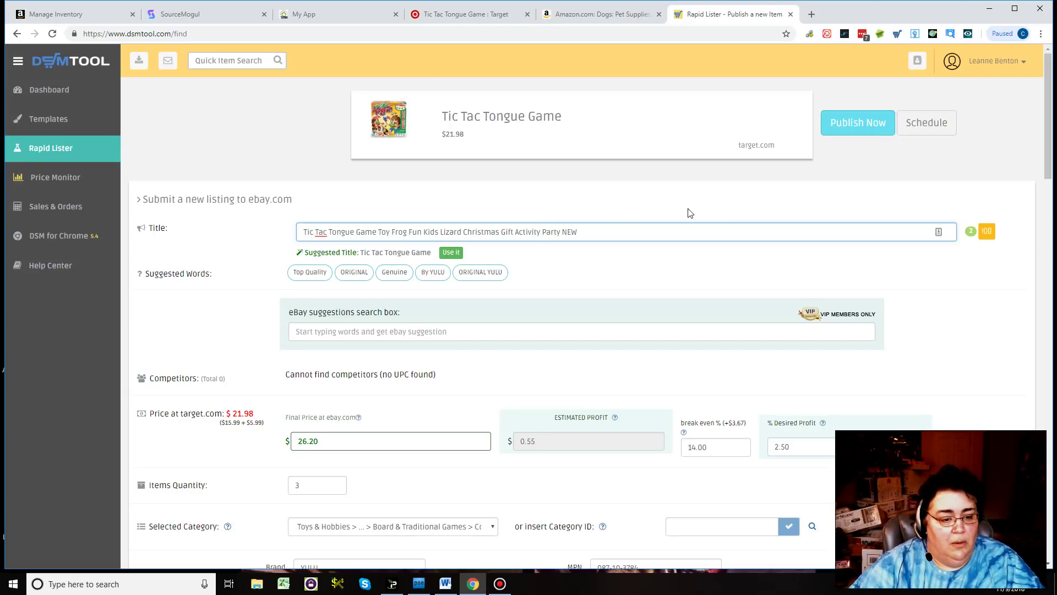
Set the listing's desired profit to 5 percent and let the eBay price recalculate.
scroll(616, 296, "down", 2)
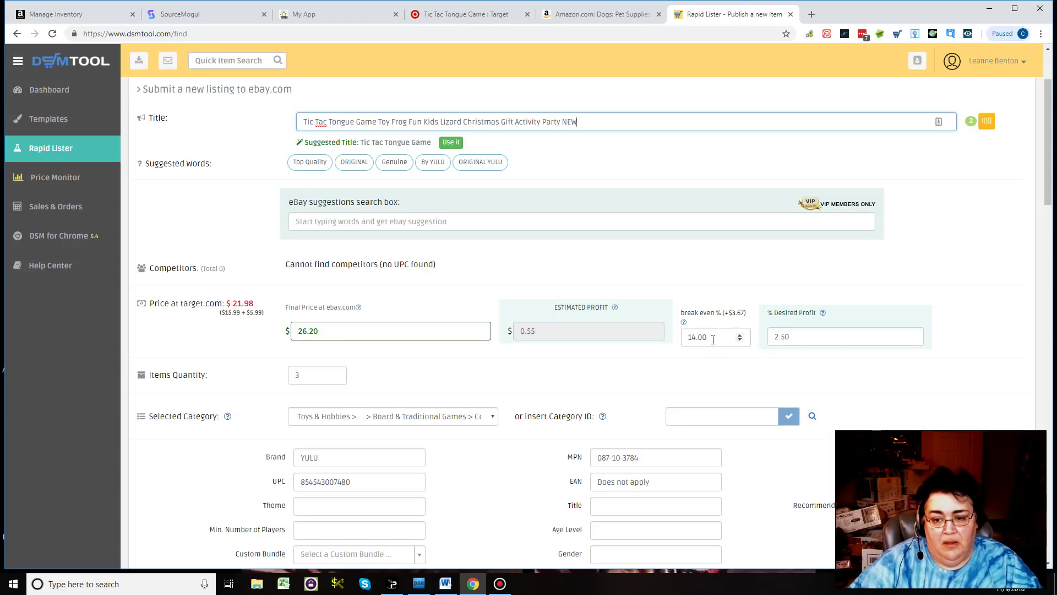
left_click(802, 336)
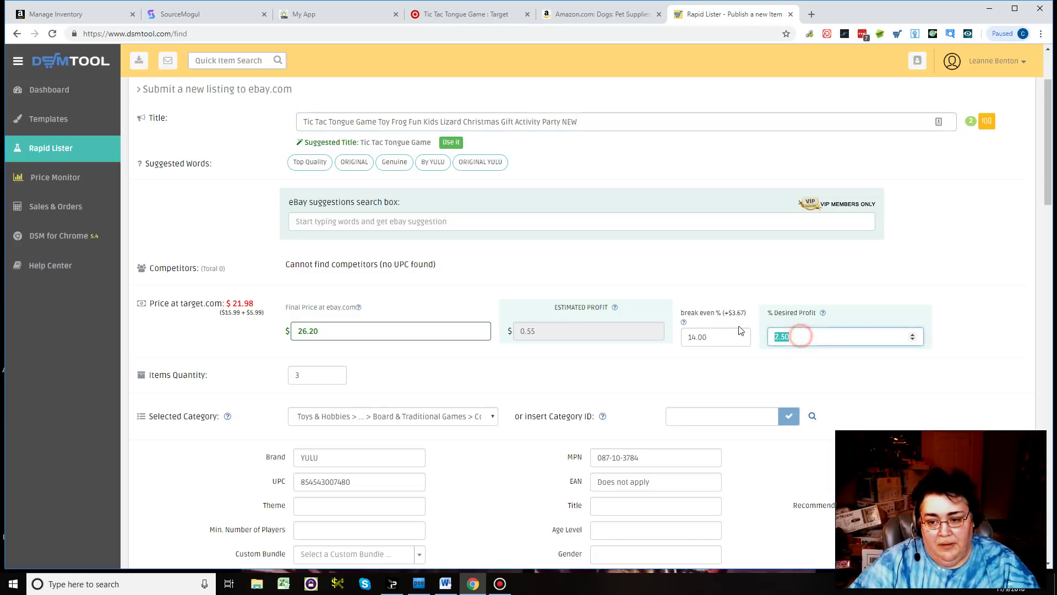
type("4")
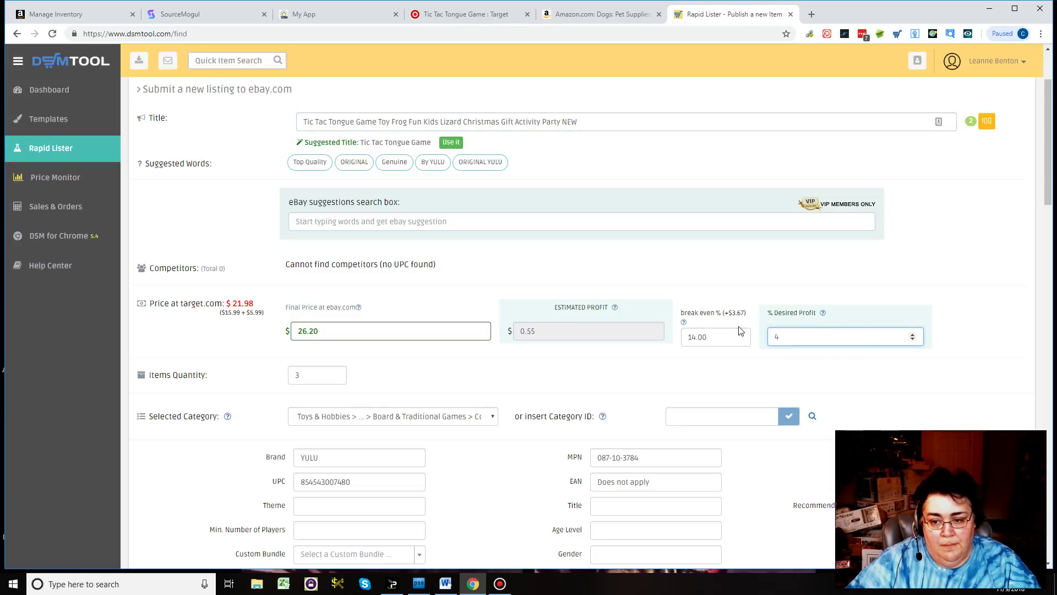
type(".5")
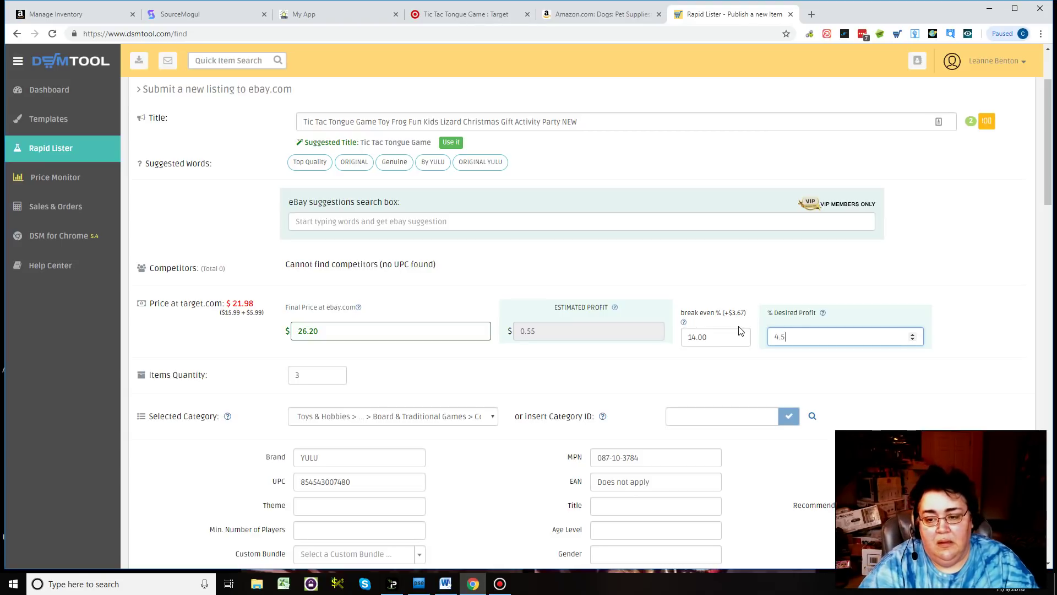
key("BackSpace")
key("BackSpace")
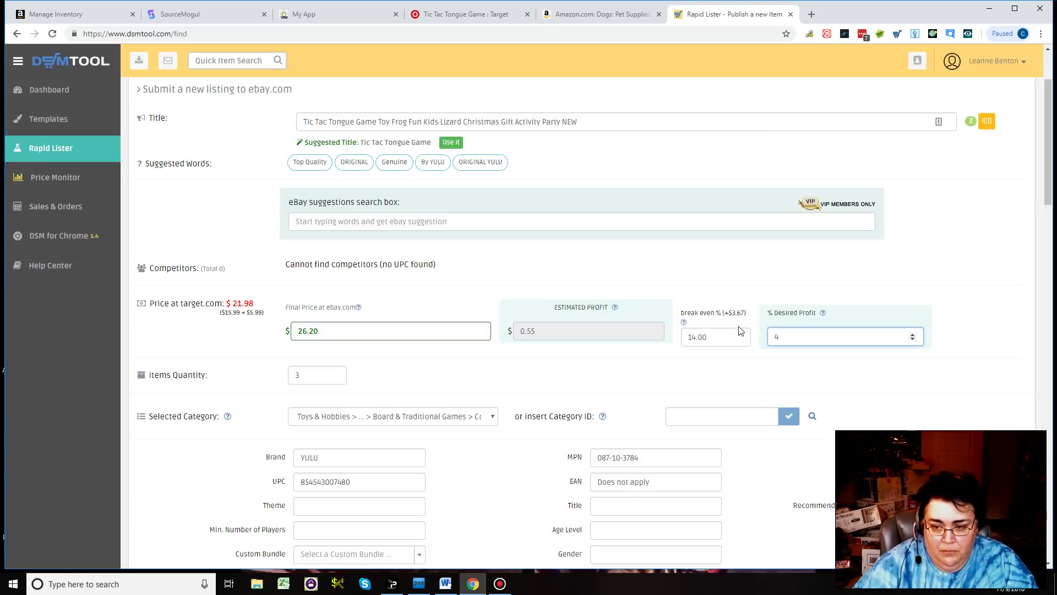
type("5")
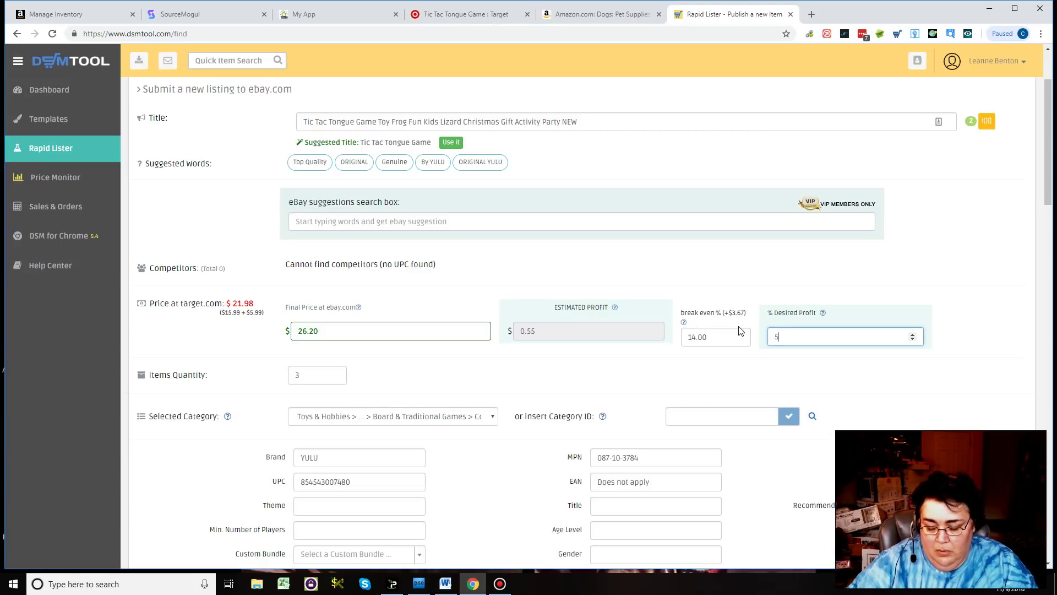
left_click(727, 382)
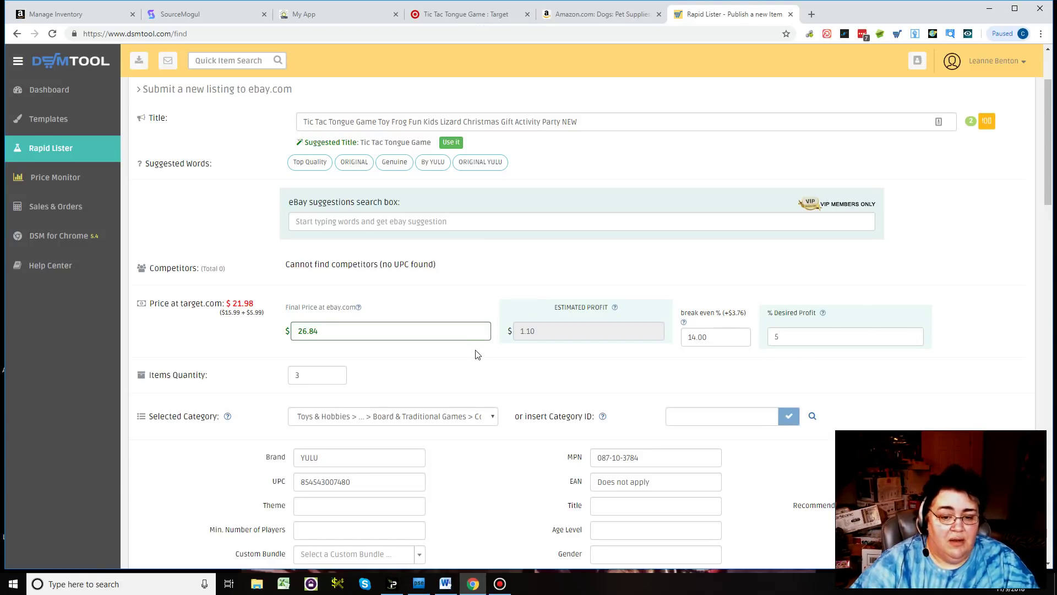
Review the listing's item specifics, policies, images, web description and mobile preview down to the publishing options.
scroll(476, 355, "down", 3)
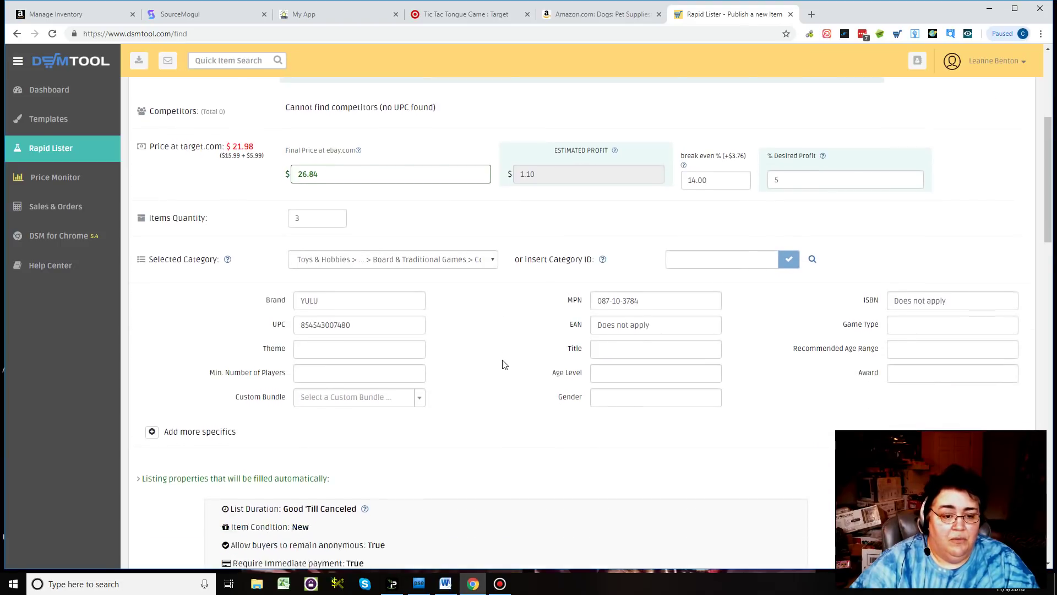
scroll(503, 364, "down", 5)
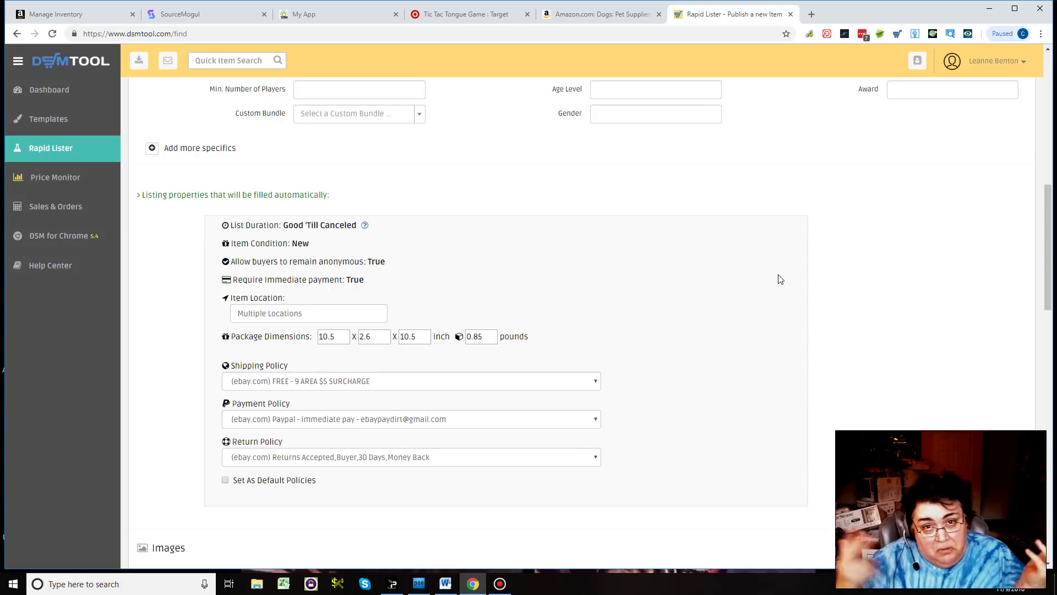
scroll(660, 254, "down", 5)
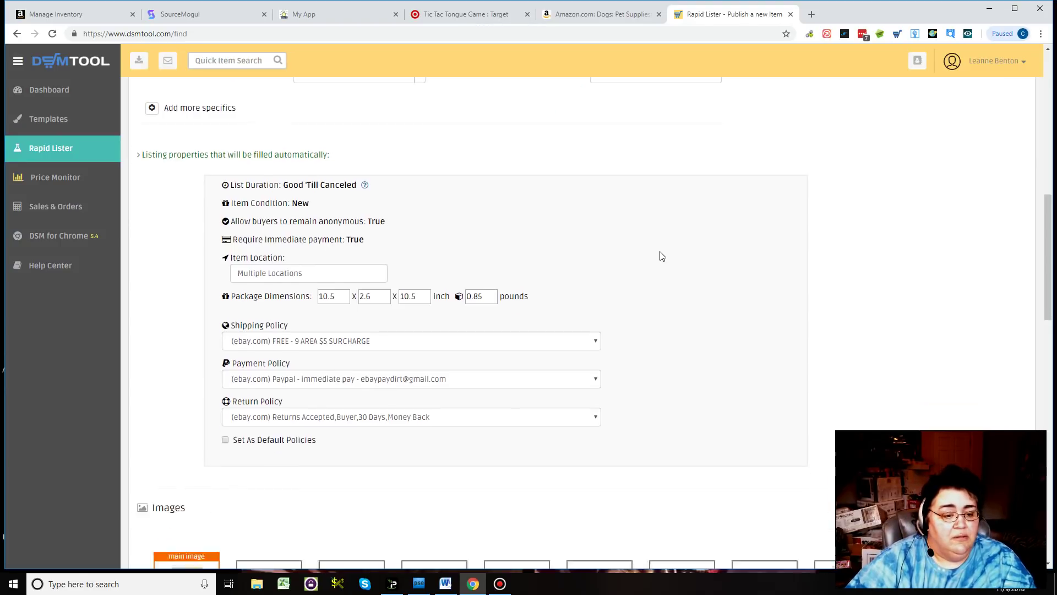
scroll(660, 255, "down", 4)
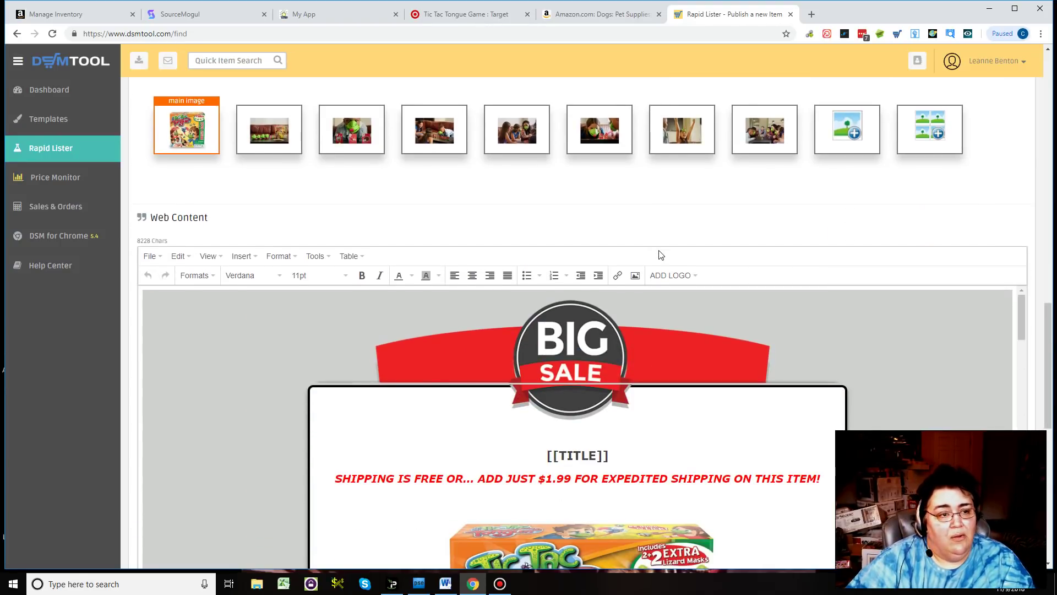
scroll(296, 203, "down", 1)
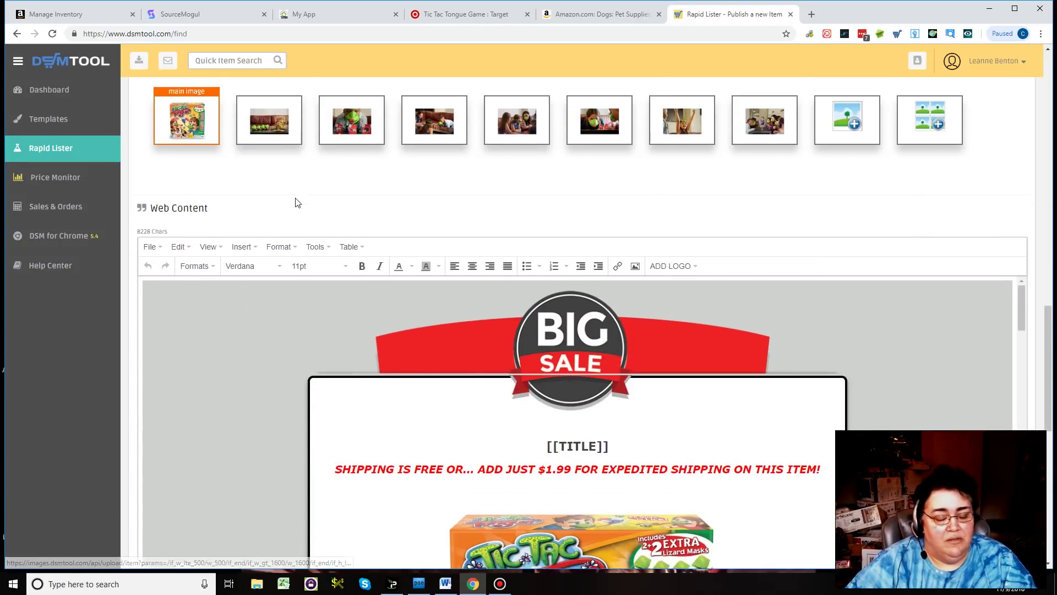
scroll(296, 202, "down", 10)
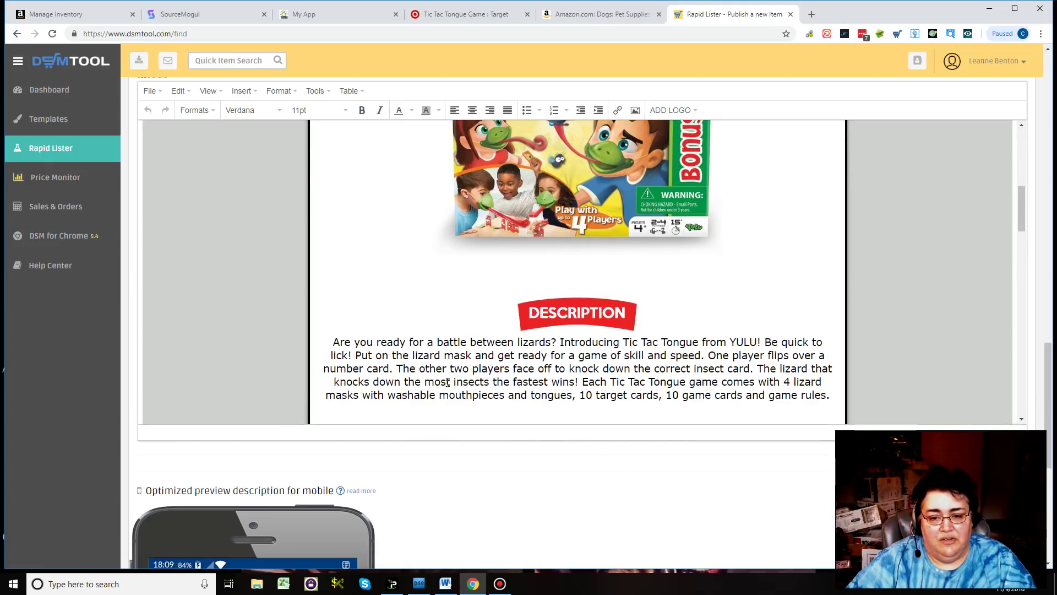
scroll(1019, 204, "up", 2)
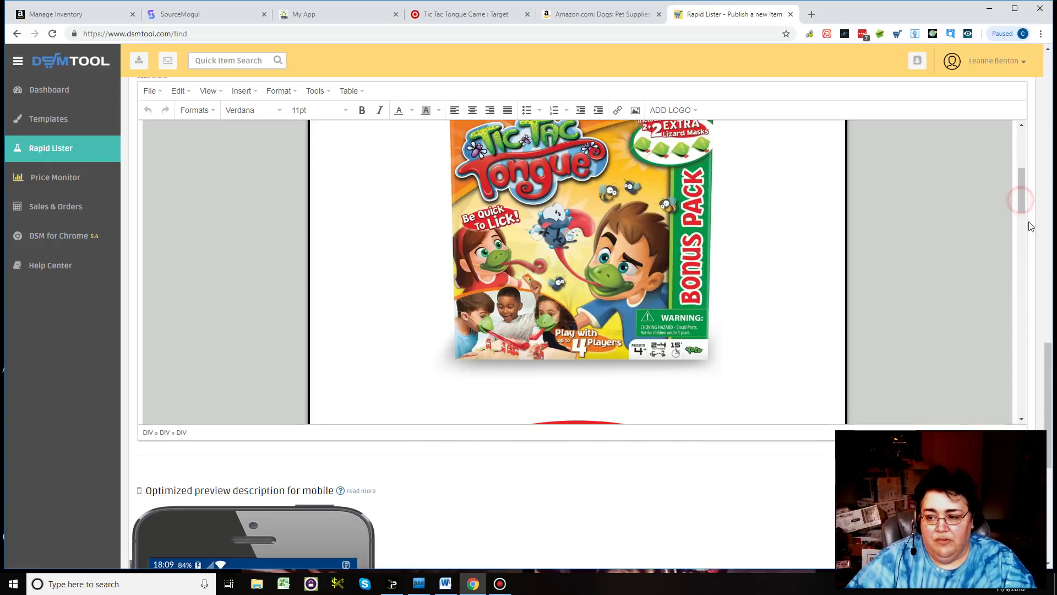
scroll(1019, 205, "down", 5)
left_click(1050, 357)
left_click_drag(1050, 357, 699, 460)
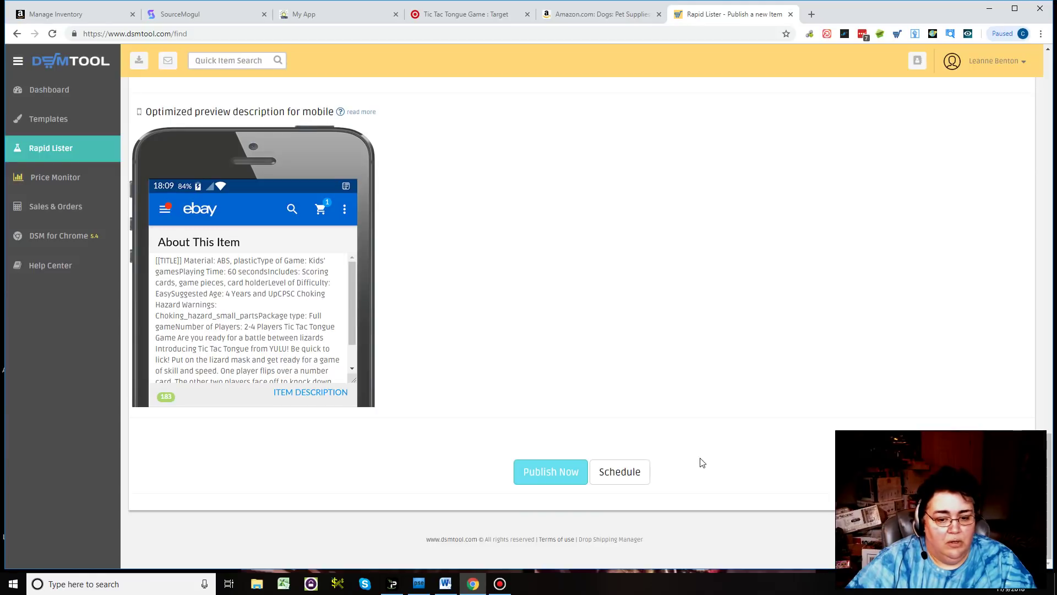
Publish the Tic Tac Tongue listing to eBay through the fee verification and start listing another item.
left_click(567, 472)
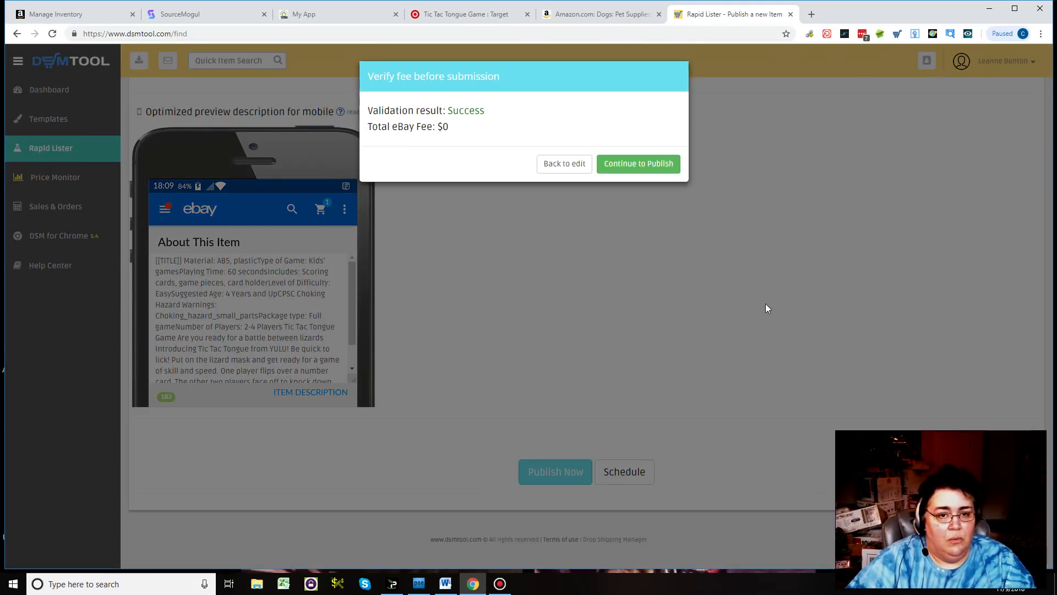
left_click(634, 168)
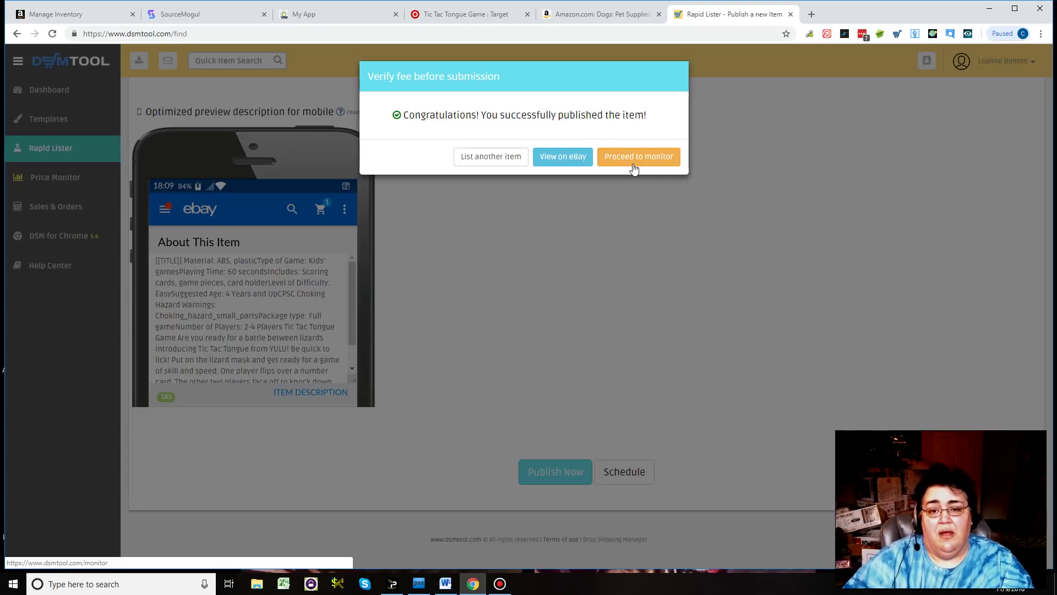
left_click(504, 159)
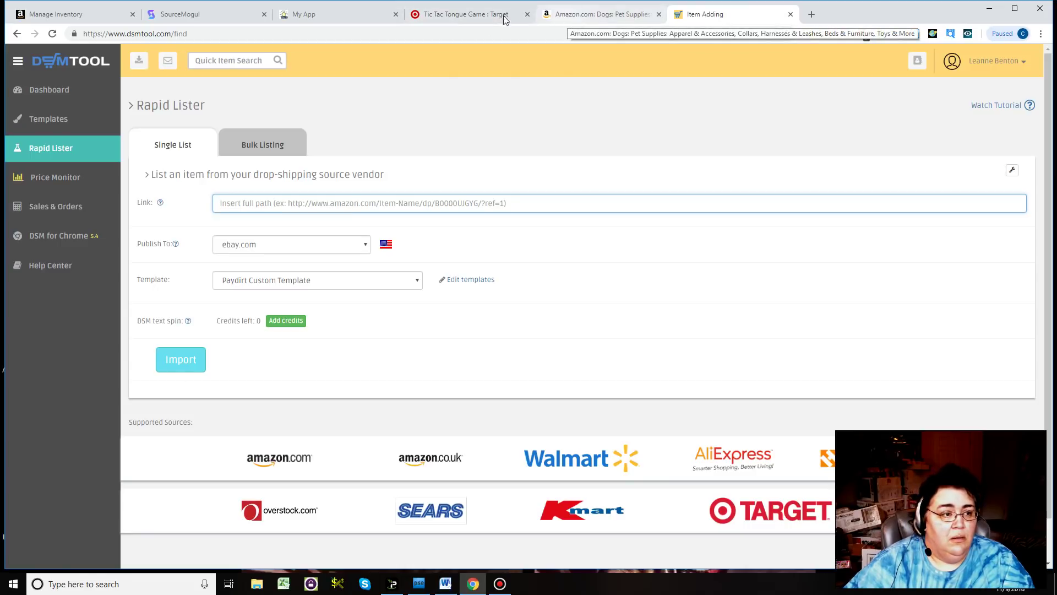
Switch to Amazon's Dogs pet supplies page and examine the product results and their List in DSM options.
left_click(627, 17)
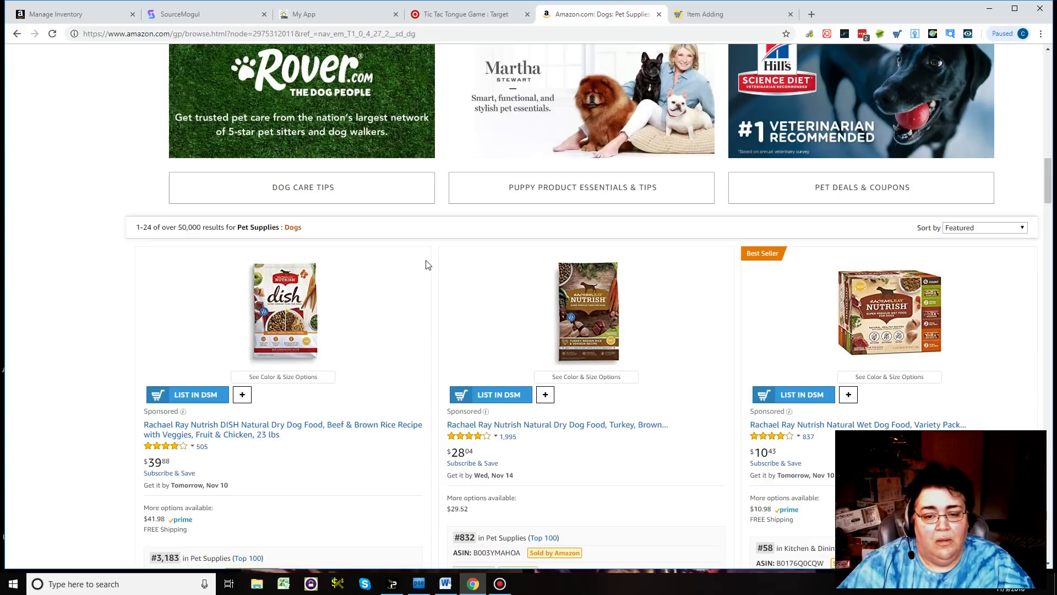
mouse_move(687, 306)
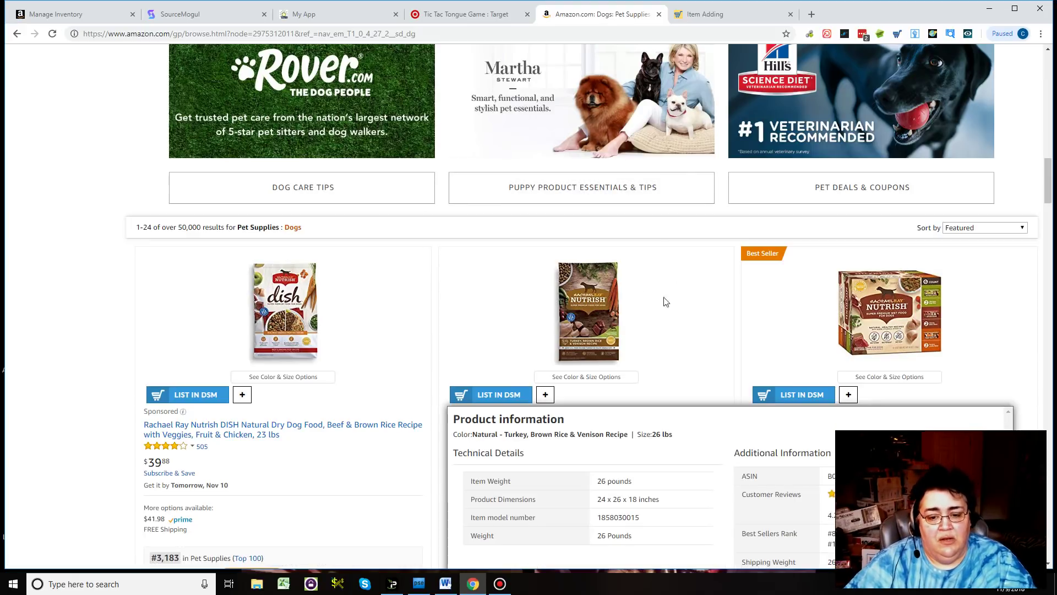
scroll(73, 256, "up", 10)
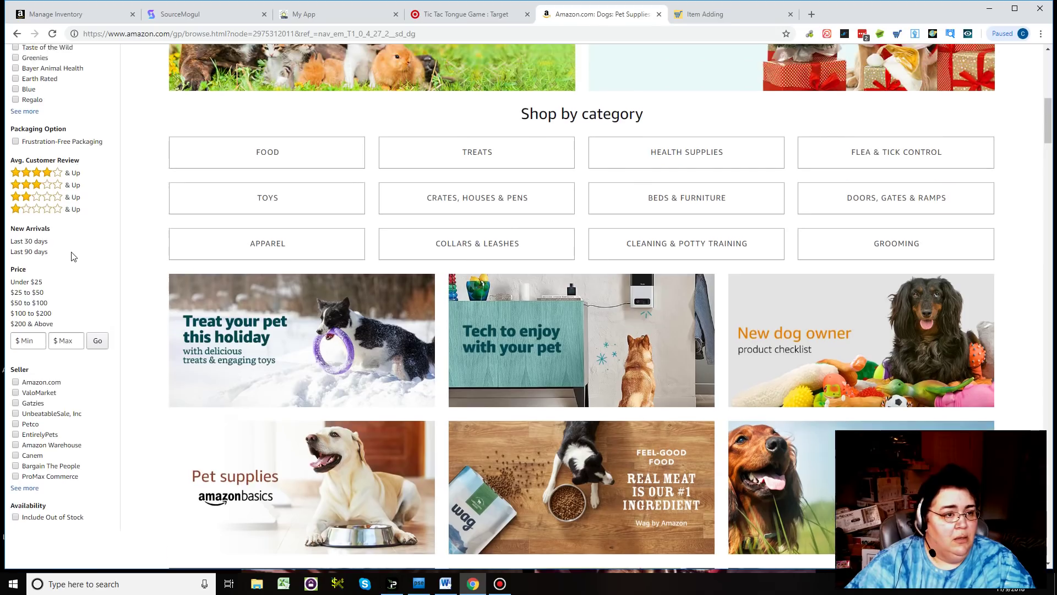
scroll(130, 246, "up", 10)
scroll(134, 248, "down", 7)
scroll(131, 247, "down", 10)
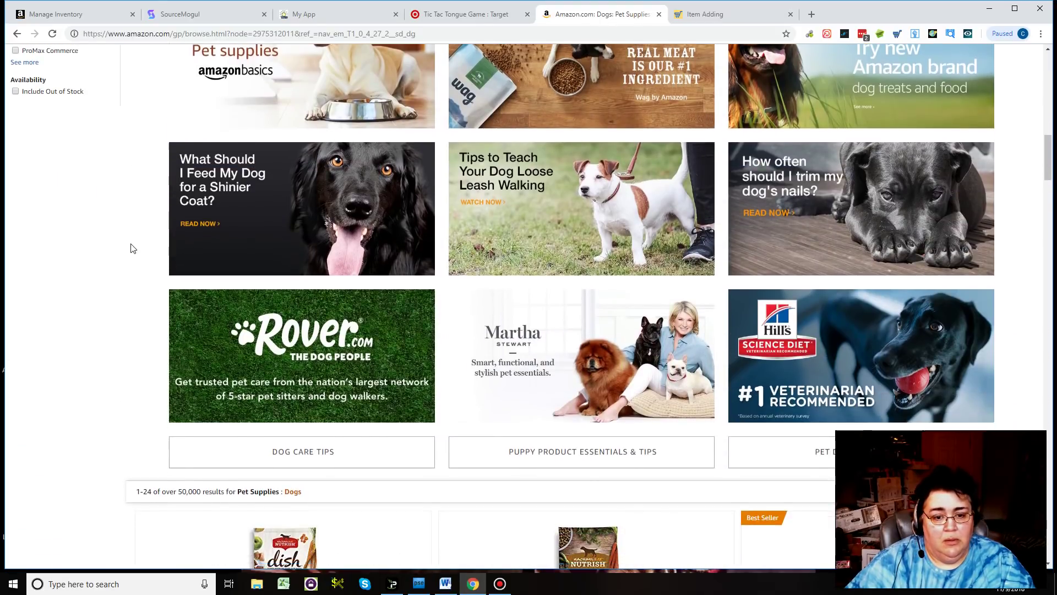
scroll(130, 248, "down", 5)
scroll(131, 248, "down", 3)
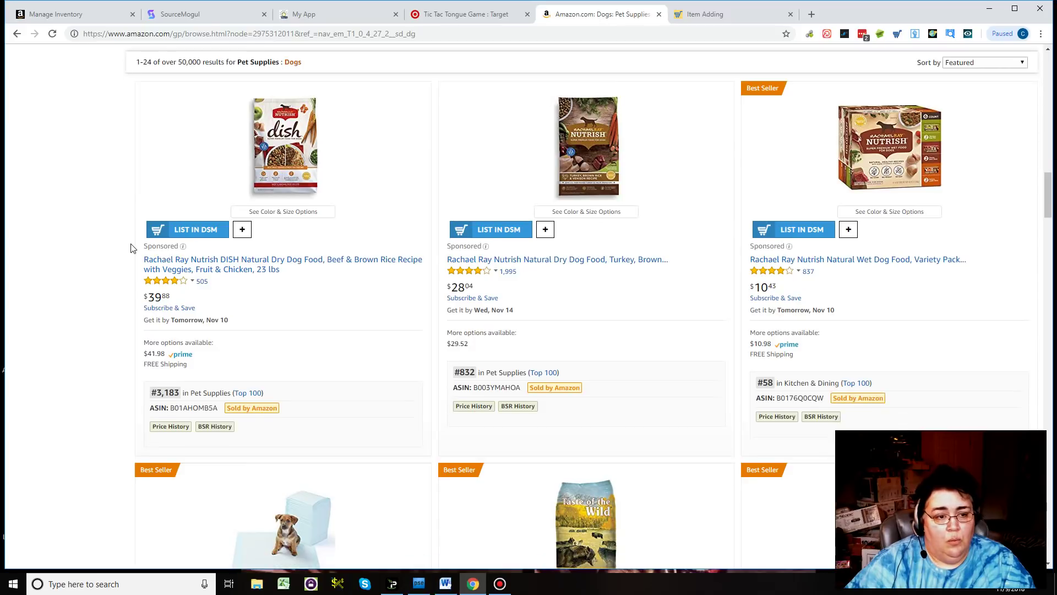
mouse_move(173, 178)
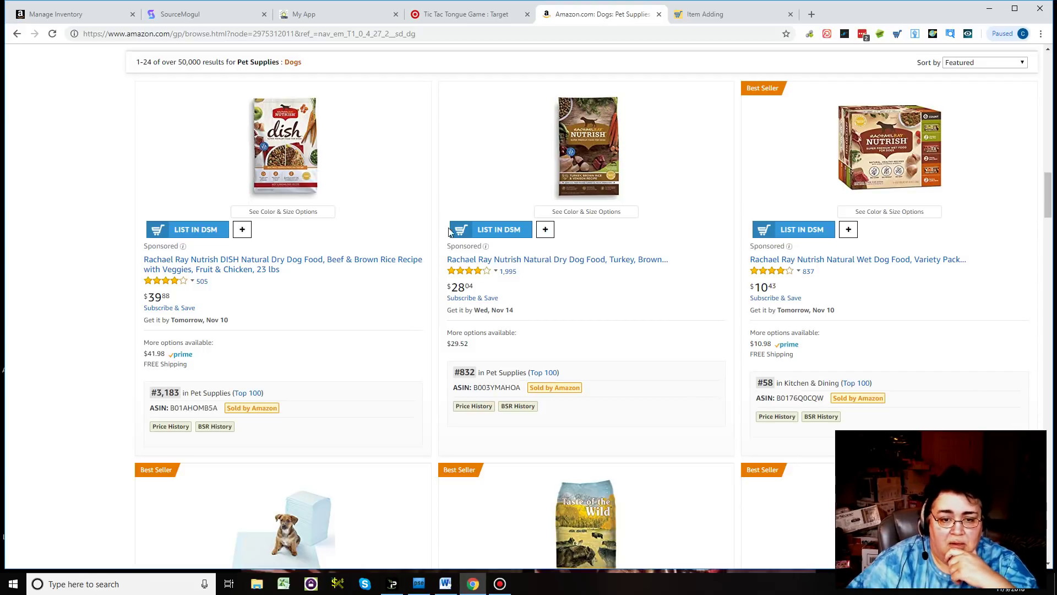
mouse_move(495, 233)
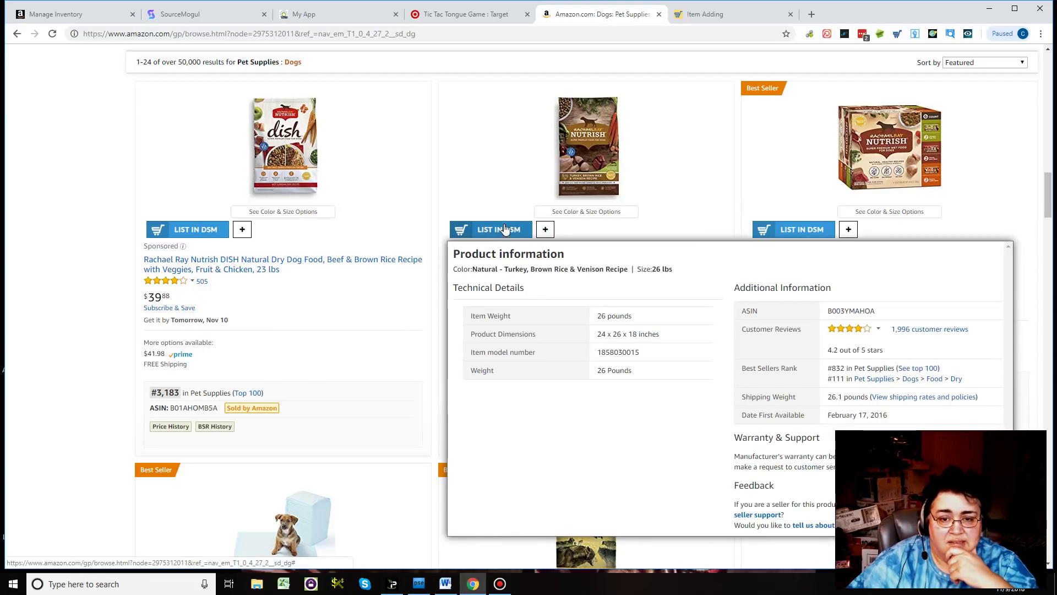
Browse the dog supplies results for drop-shipping candidates, checking each product's price, sales rank and seller labels.
mouse_move(343, 120)
scroll(348, 112, "down", 3)
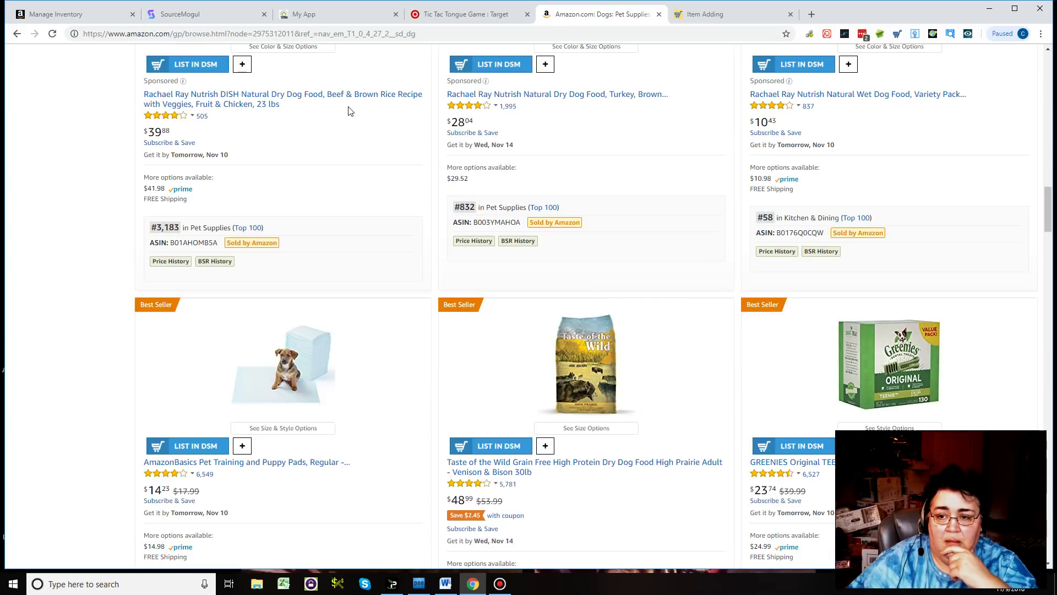
scroll(641, 144, "down", 1)
scroll(641, 143, "down", 1)
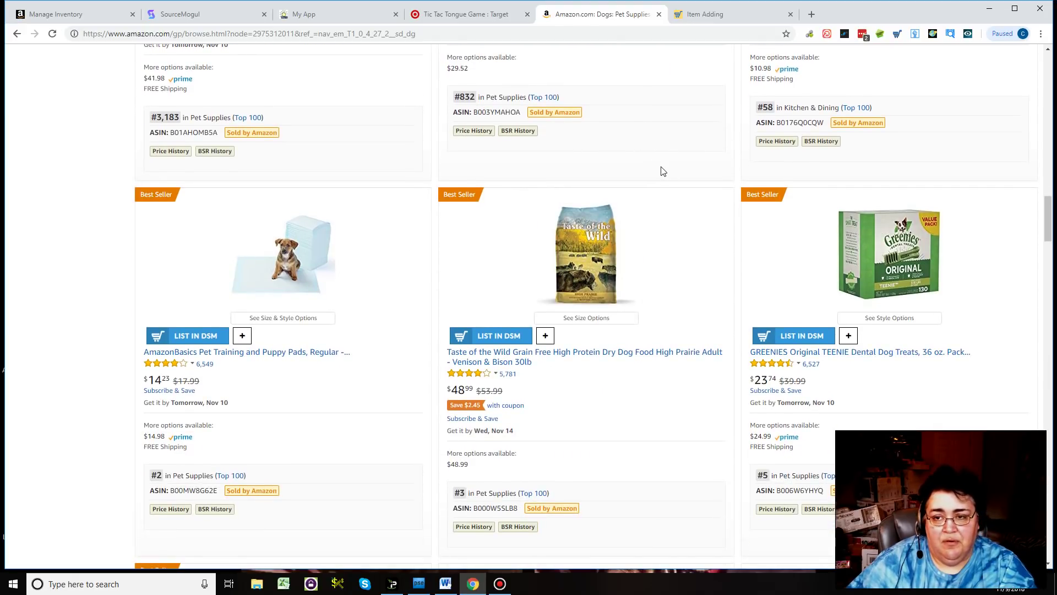
scroll(663, 170, "up", 3)
mouse_move(889, 107)
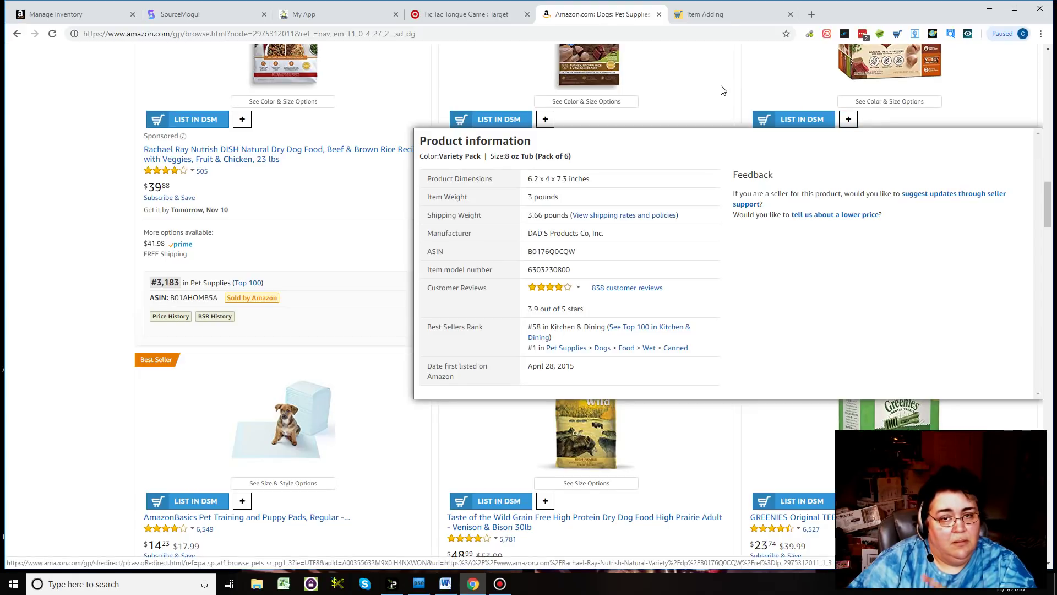
mouse_move(720, 87)
scroll(718, 89, "down", 1)
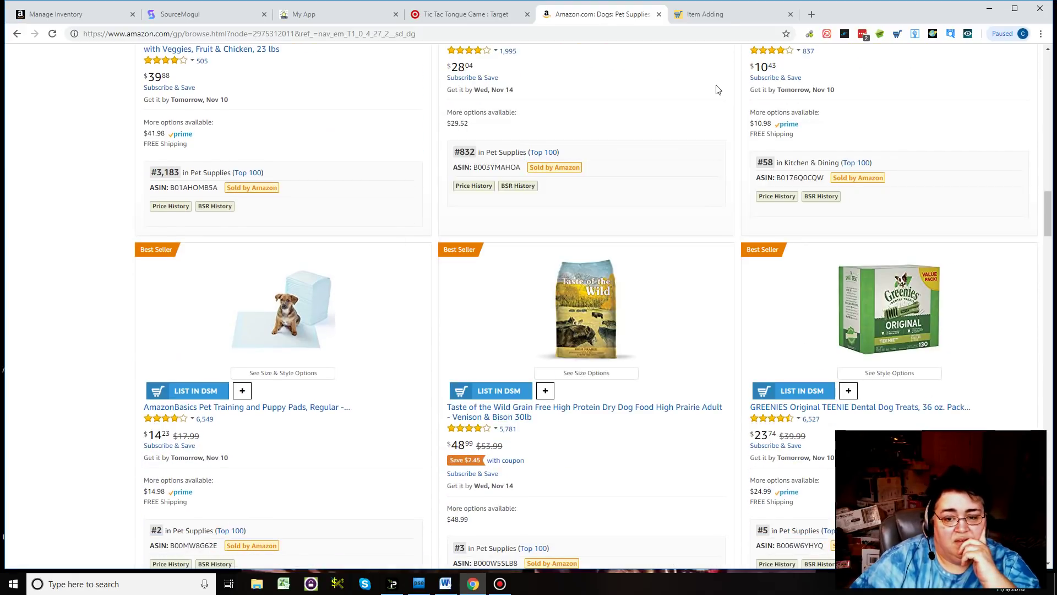
scroll(704, 88, "down", 4)
scroll(693, 87, "down", 3)
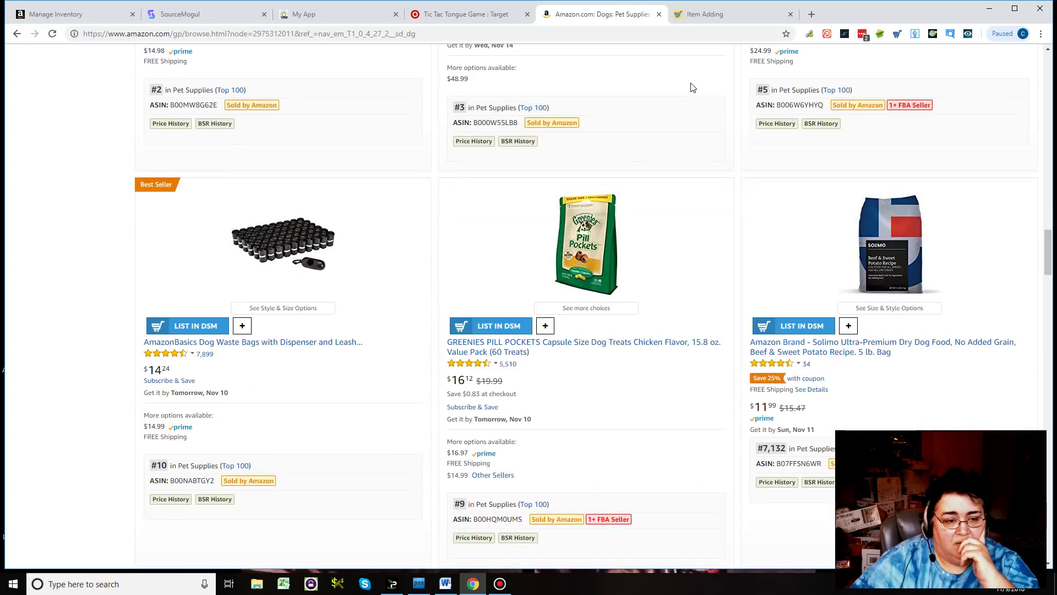
scroll(692, 87, "down", 7)
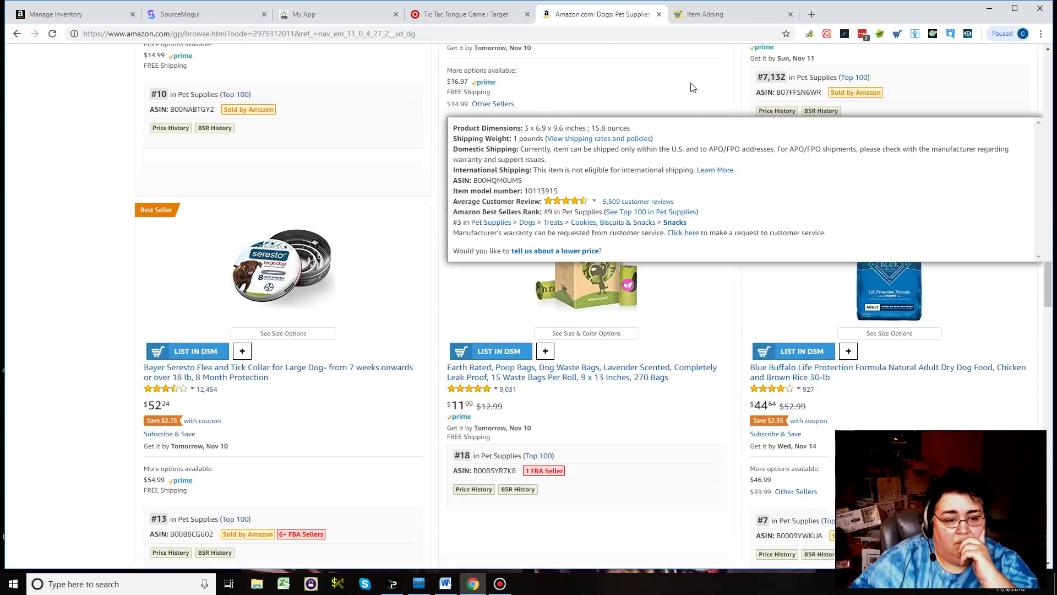
scroll(693, 87, "down", 3)
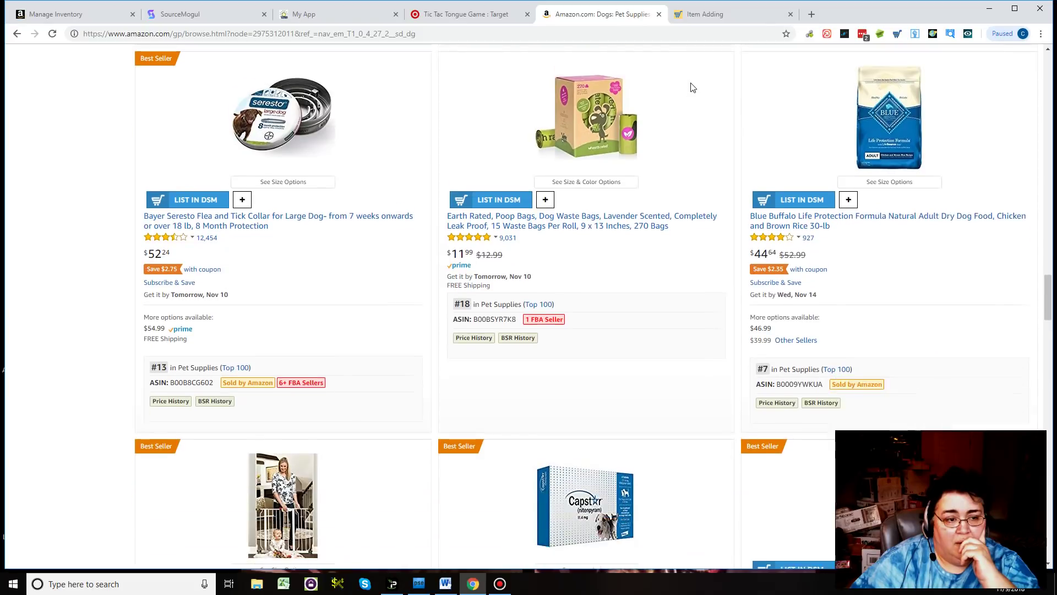
scroll(693, 88, "down", 1)
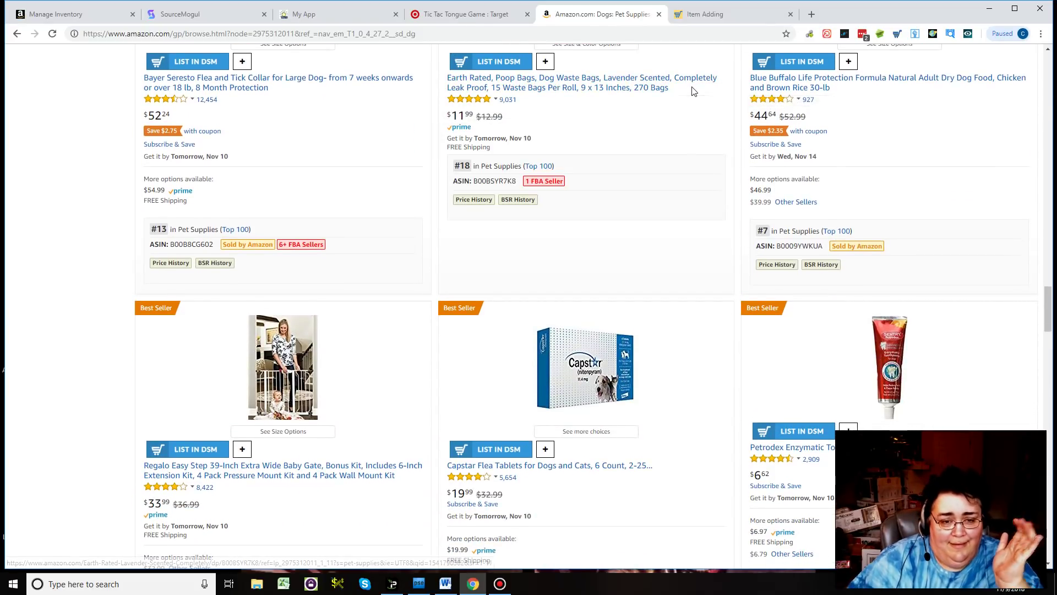
scroll(692, 91, "up", 3)
scroll(688, 96, "down", 4)
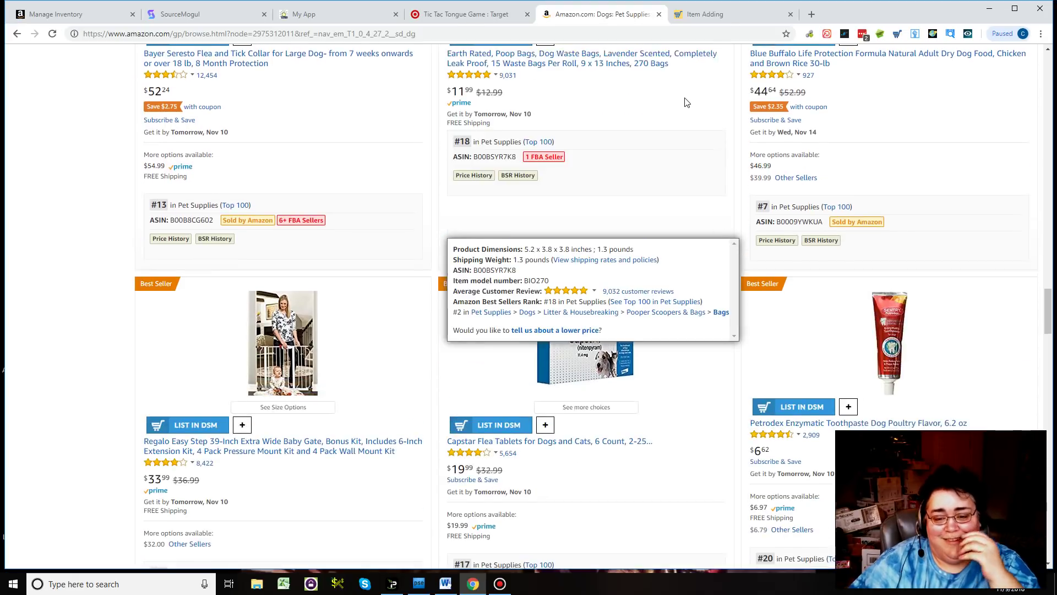
scroll(686, 102, "down", 2)
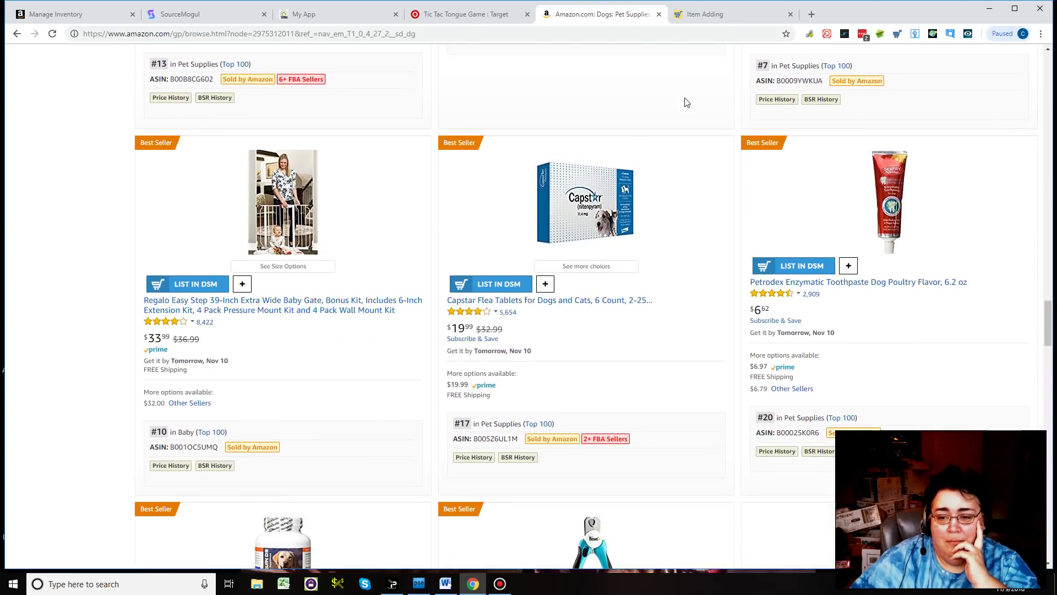
Examine the product details and DSM listing options of the Petrodex toothpaste and the Capstar flea tablets.
mouse_move(1006, 240)
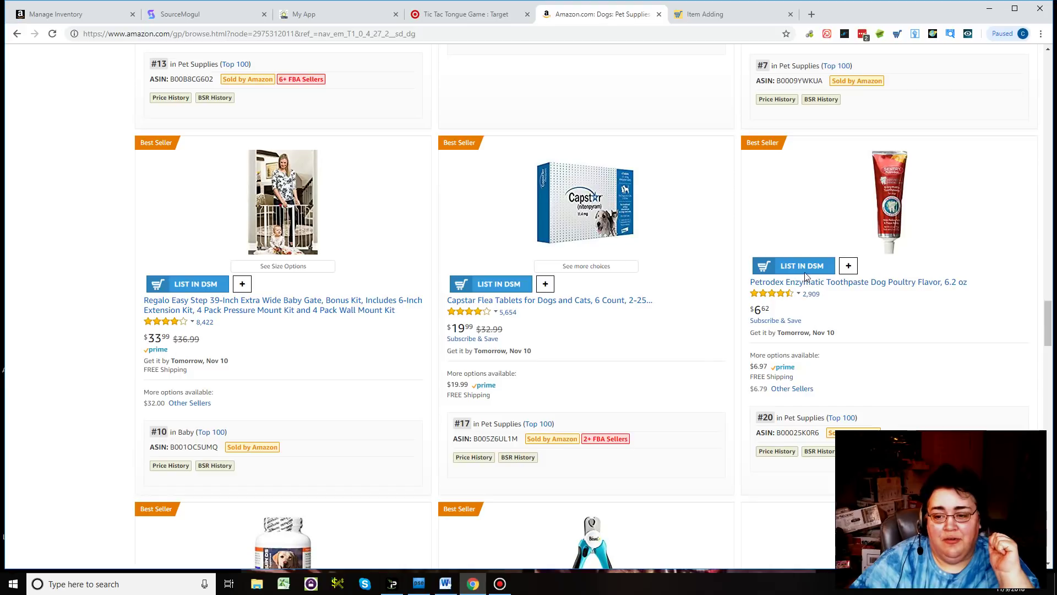
mouse_move(813, 270)
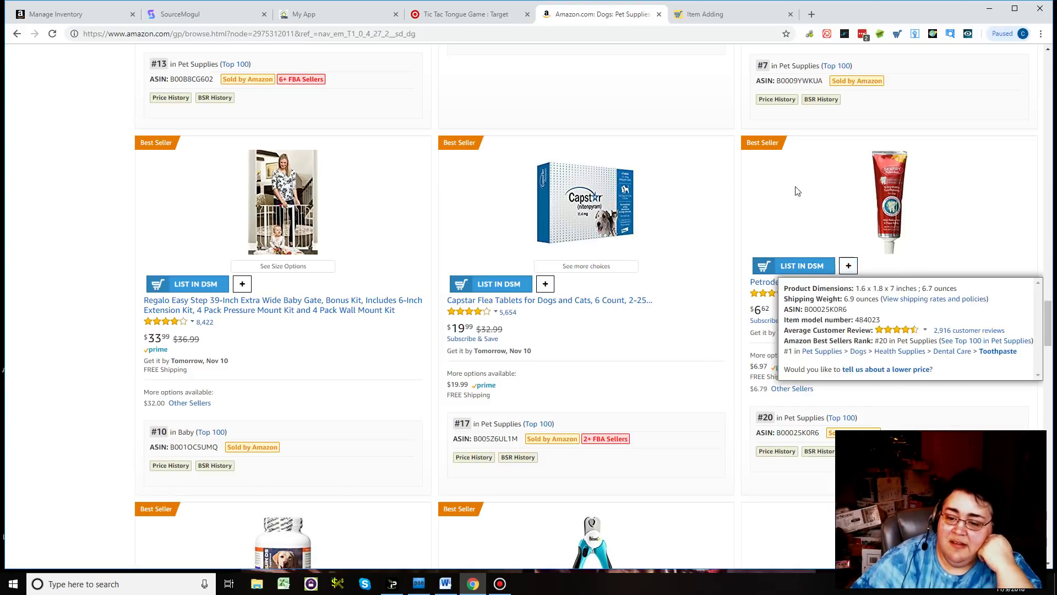
mouse_move(745, 382)
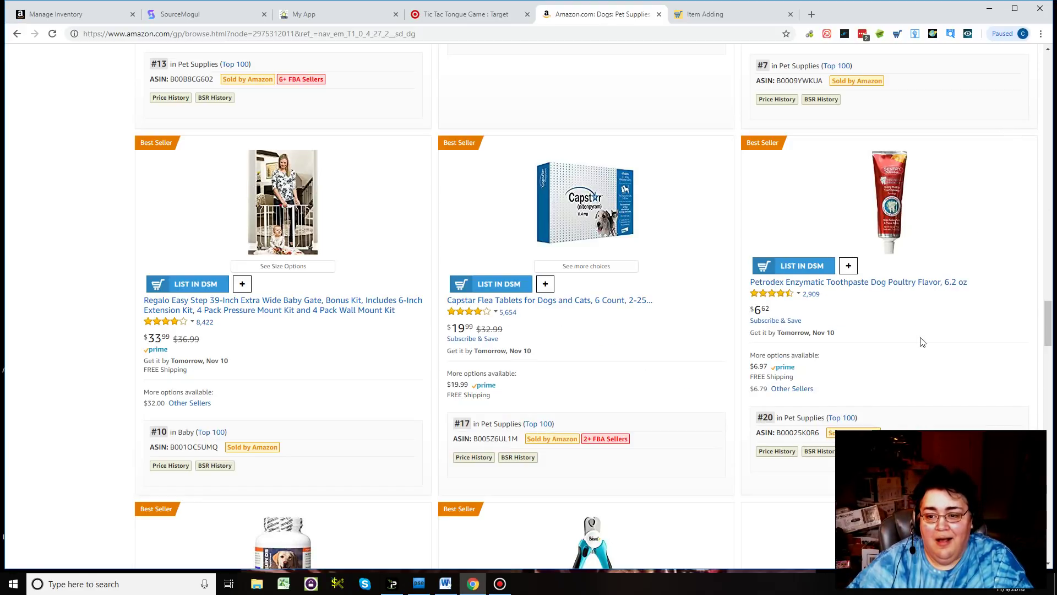
mouse_move(928, 327)
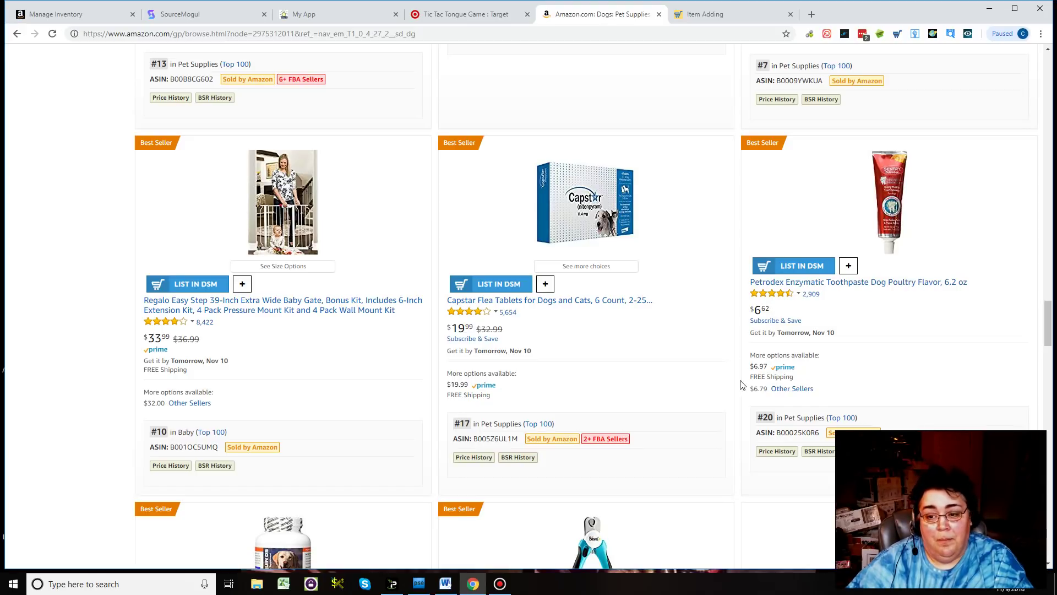
mouse_move(861, 302)
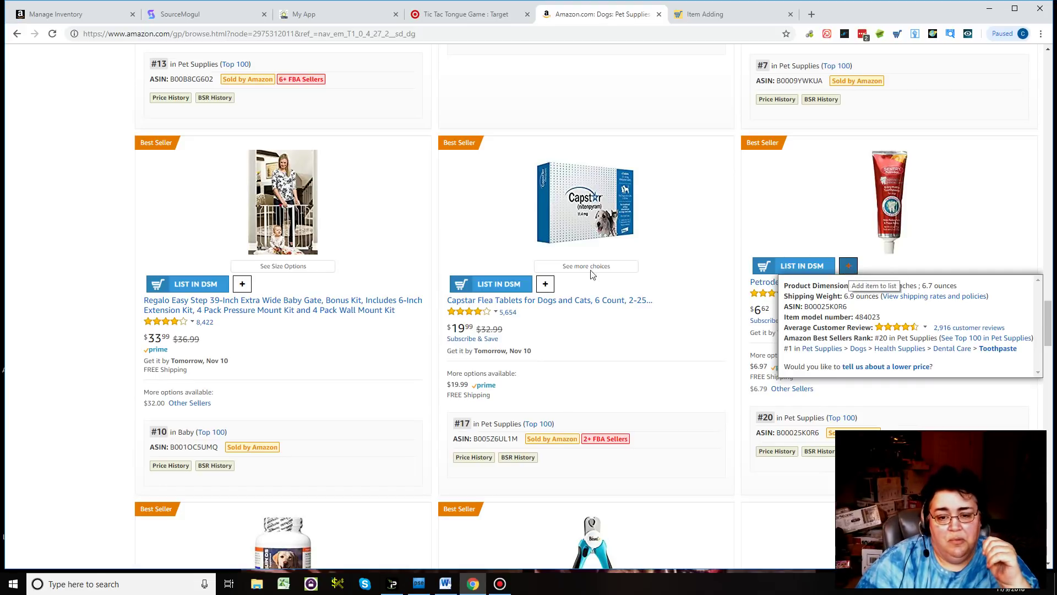
mouse_move(550, 288)
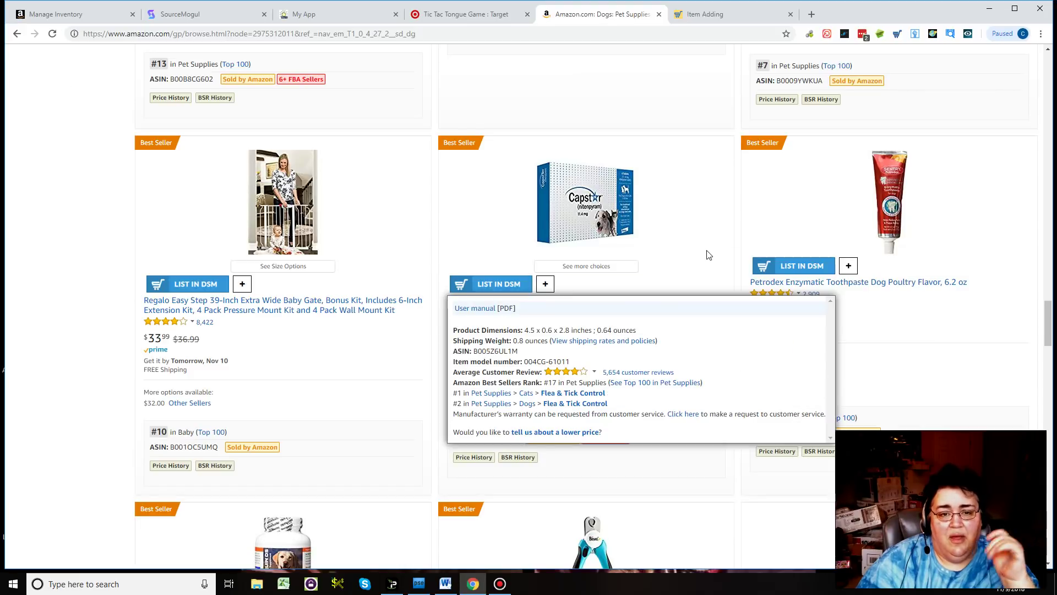
mouse_move(449, 190)
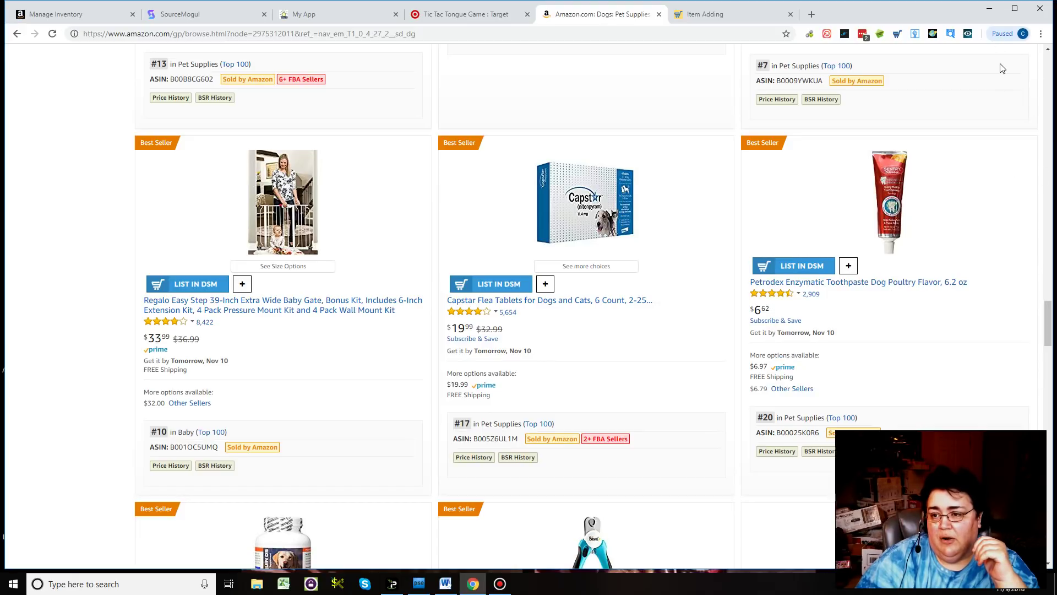
mouse_move(1023, 235)
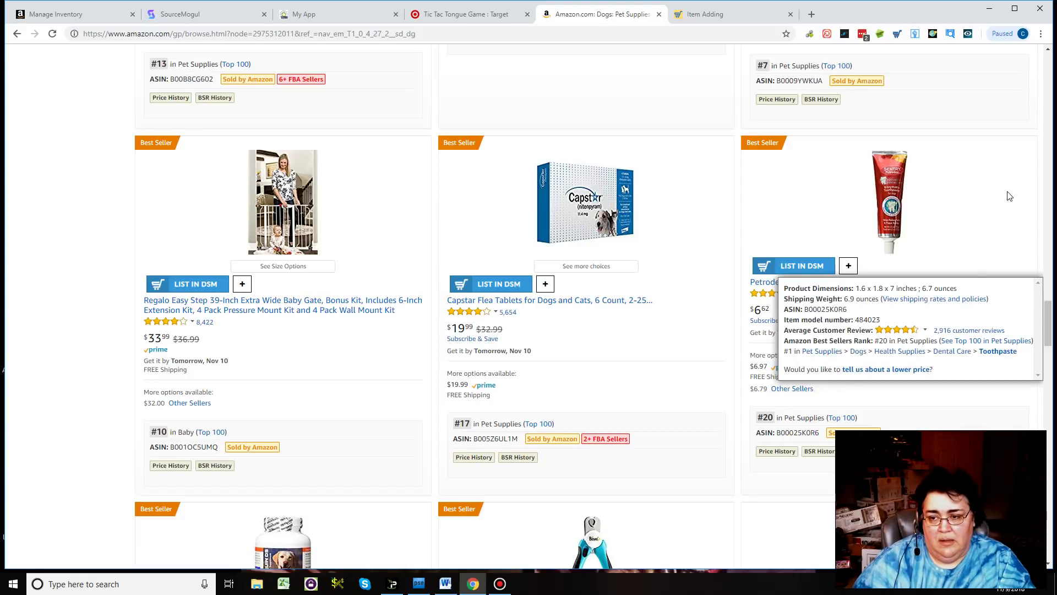
mouse_move(640, 195)
mouse_move(932, 210)
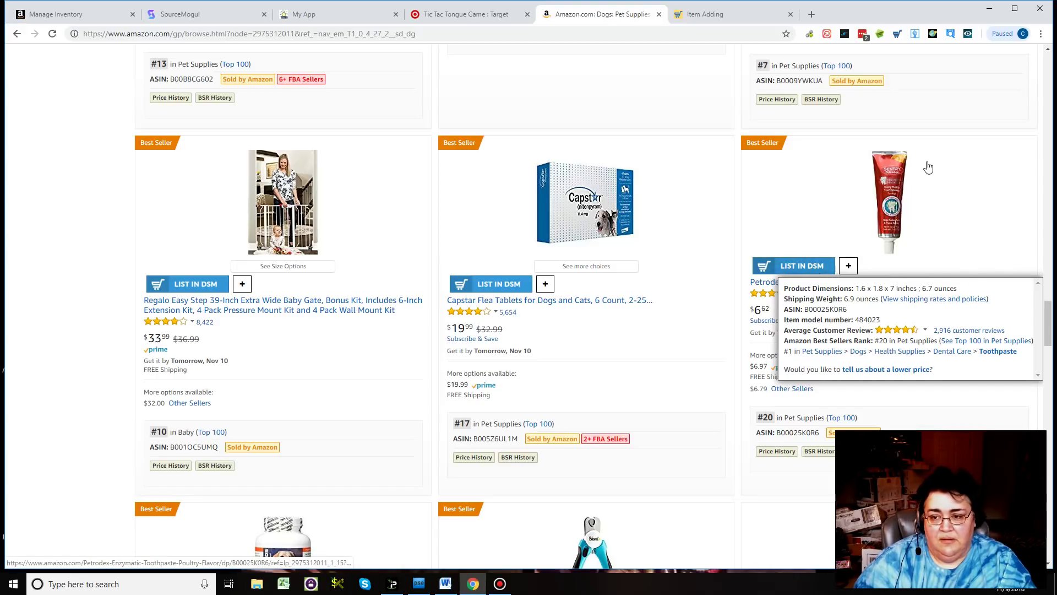
Send the Petrodex Enzymatic Toothpaste from the Amazon results to DSM's Rapid Lister and import it for ebay.com.
scroll(928, 166, "down", 4)
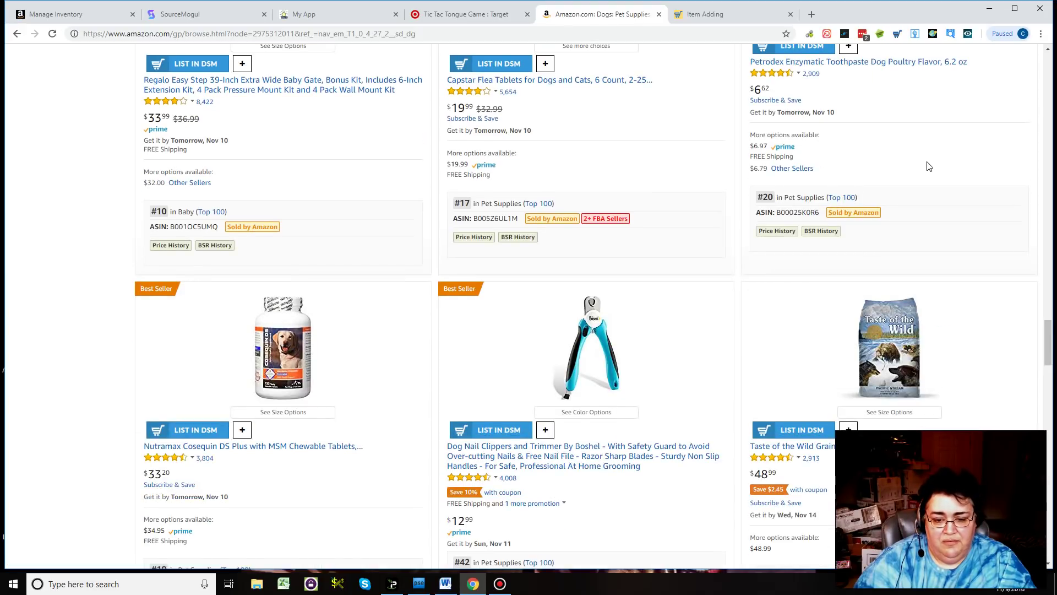
scroll(928, 166, "down", 7)
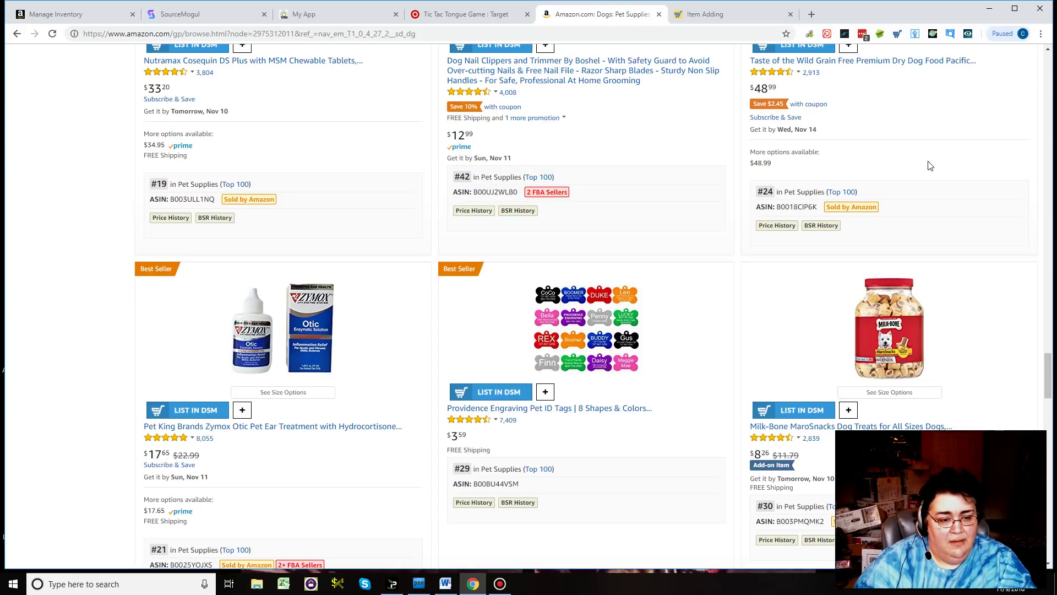
scroll(930, 165, "down", 2)
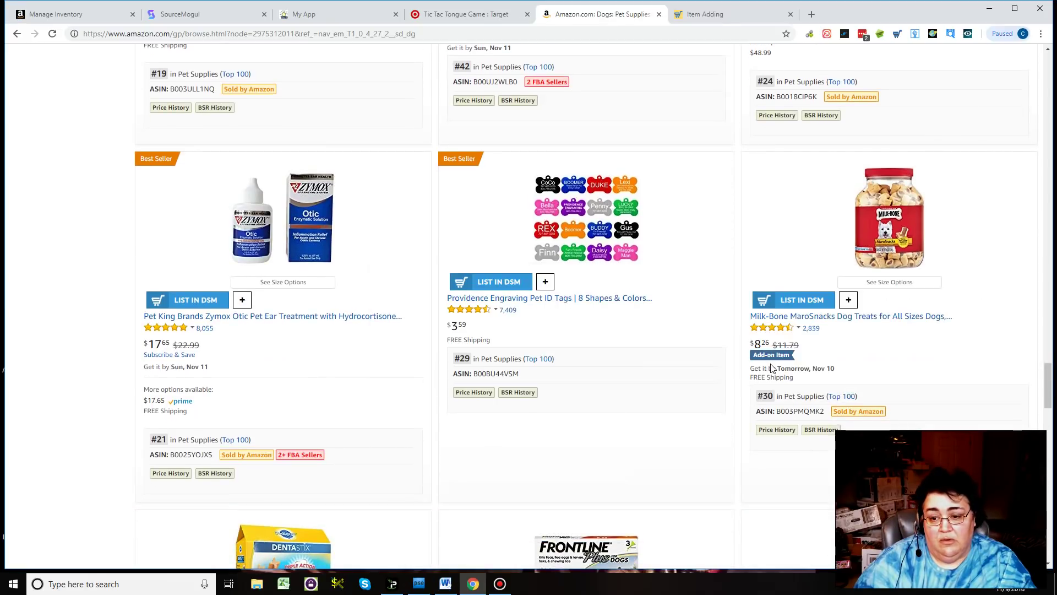
scroll(903, 160, "up", 8)
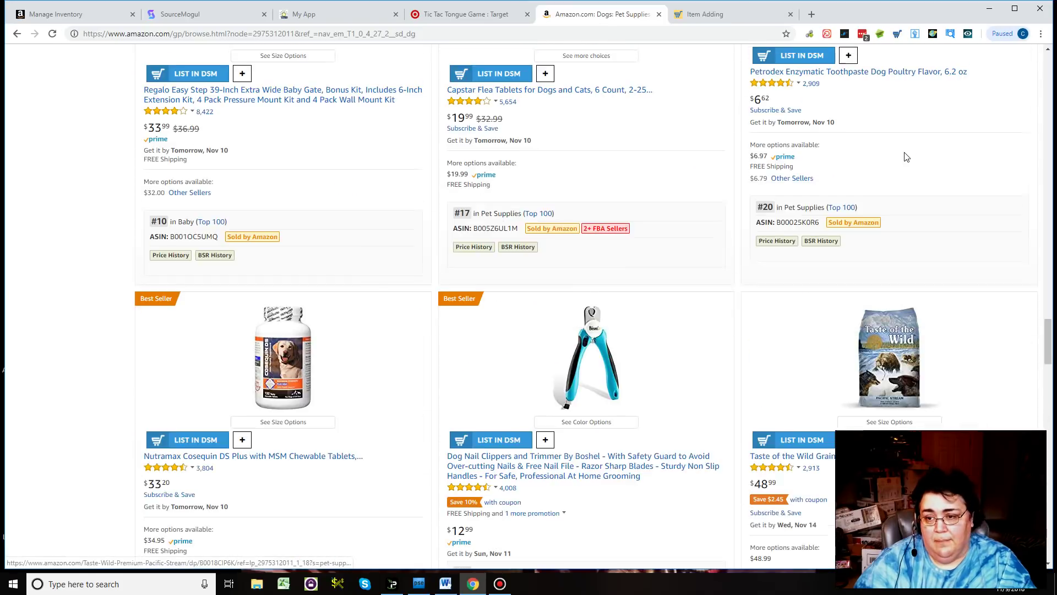
scroll(905, 158, "up", 5)
scroll(905, 158, "down", 2)
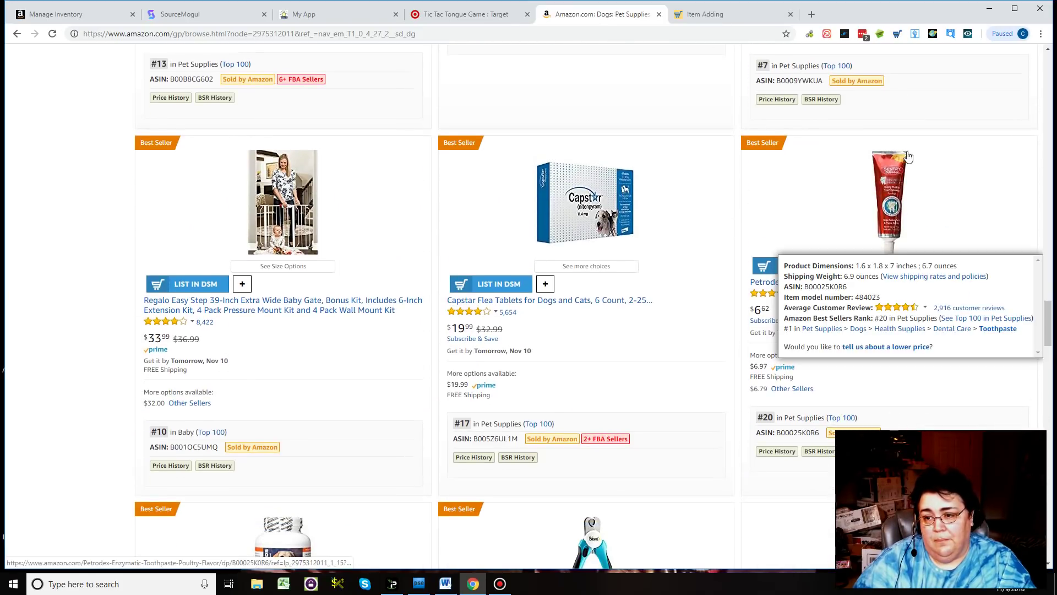
left_click(816, 270)
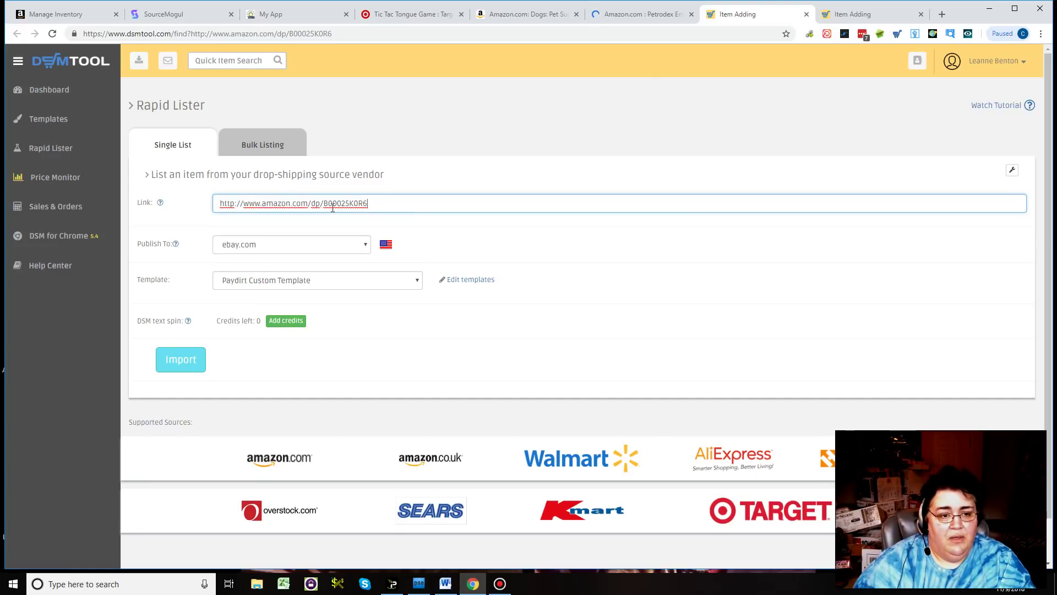
left_click(180, 359)
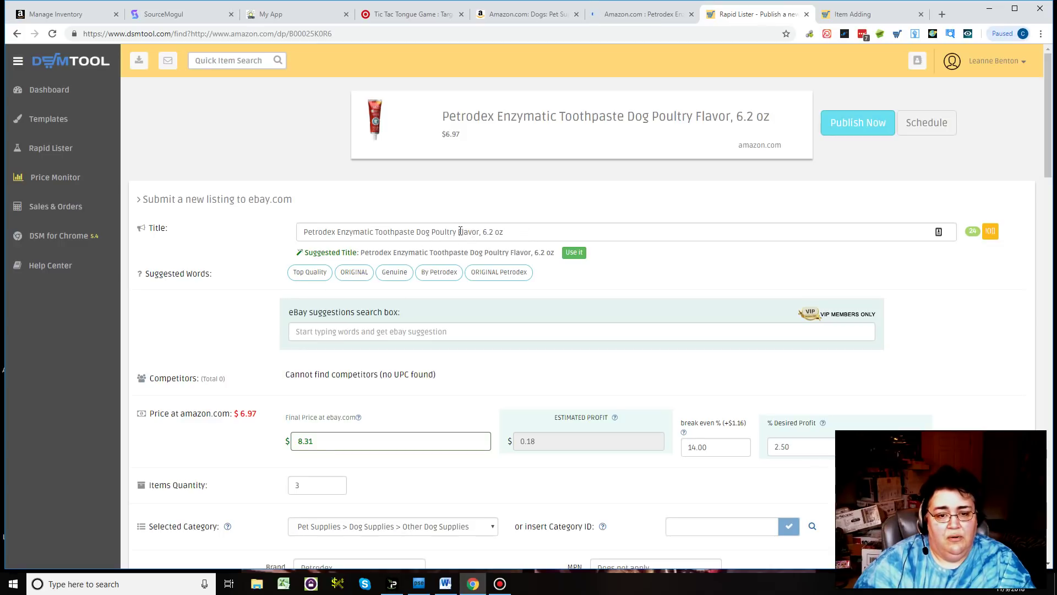
Add "Dental Health" and "Chicken" to the listing title, making it "Petrodex Enzymatic Toothpaste Dog Dental Health Poultry Chicken Flavor, 6.2 oz".
left_click(459, 231)
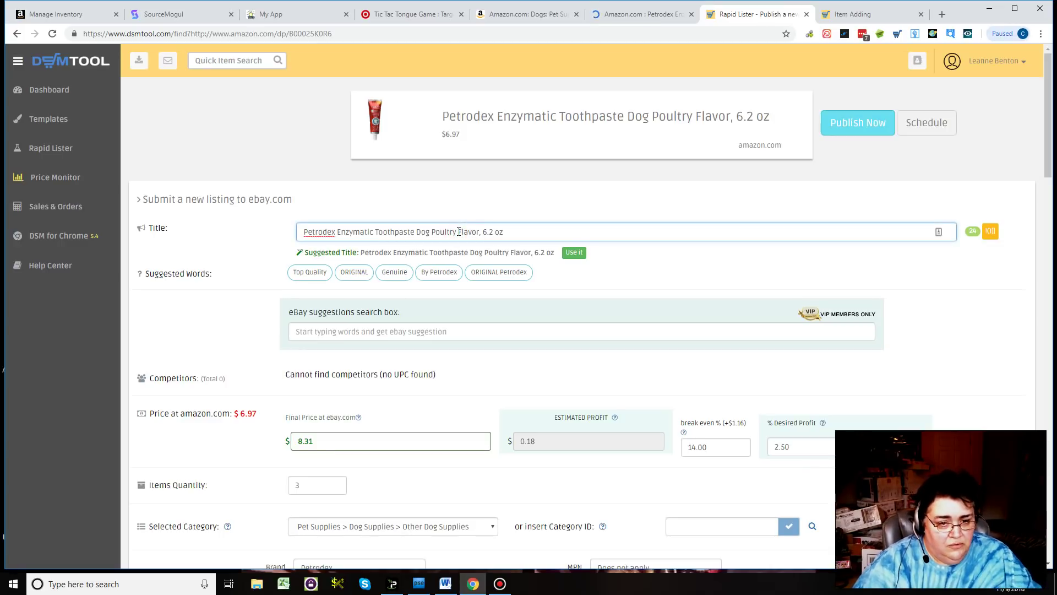
type("Chick")
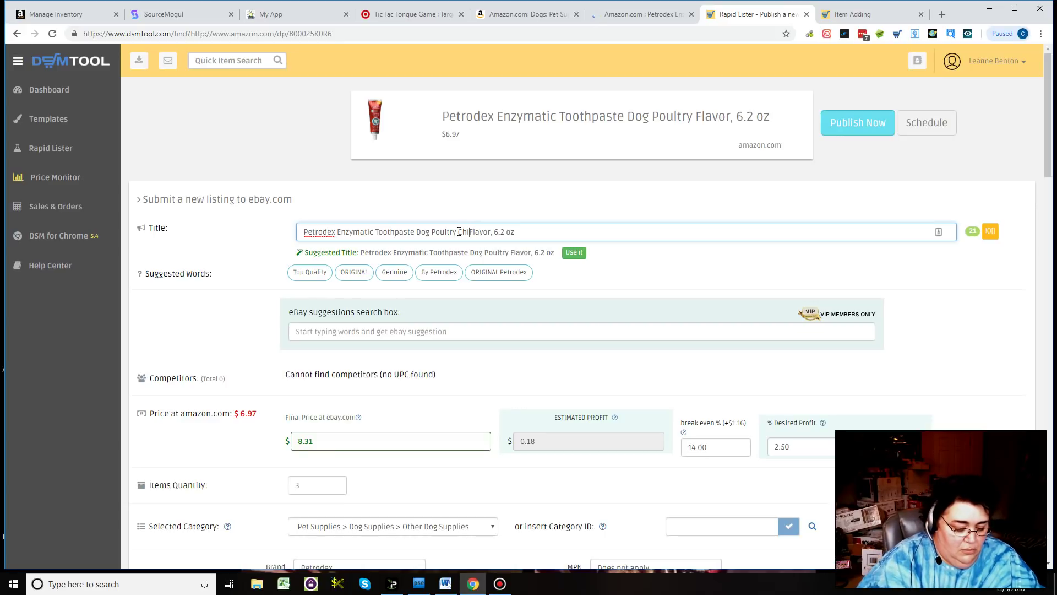
type("en")
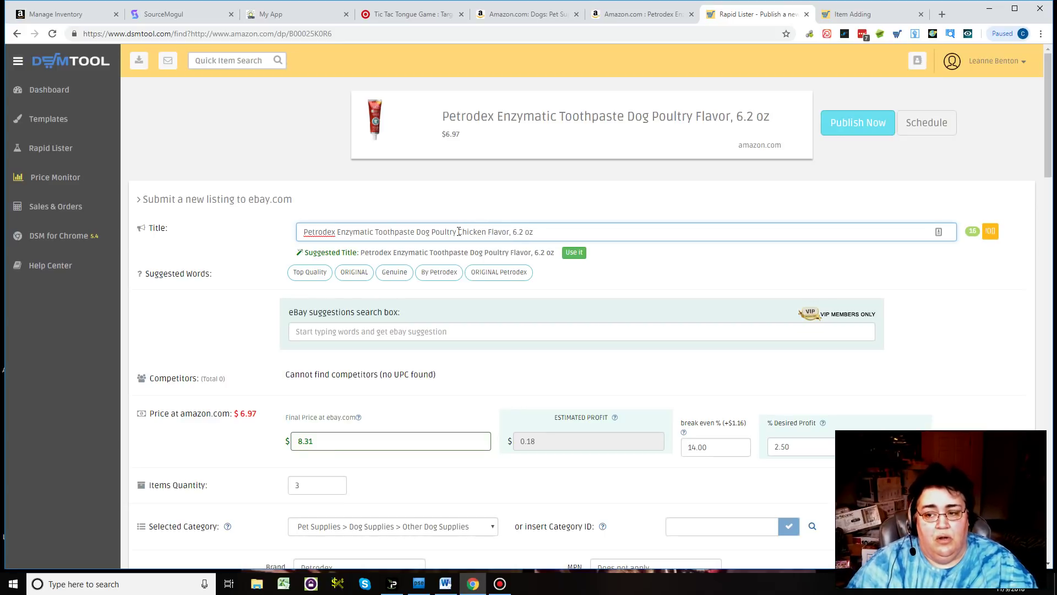
left_click(550, 232)
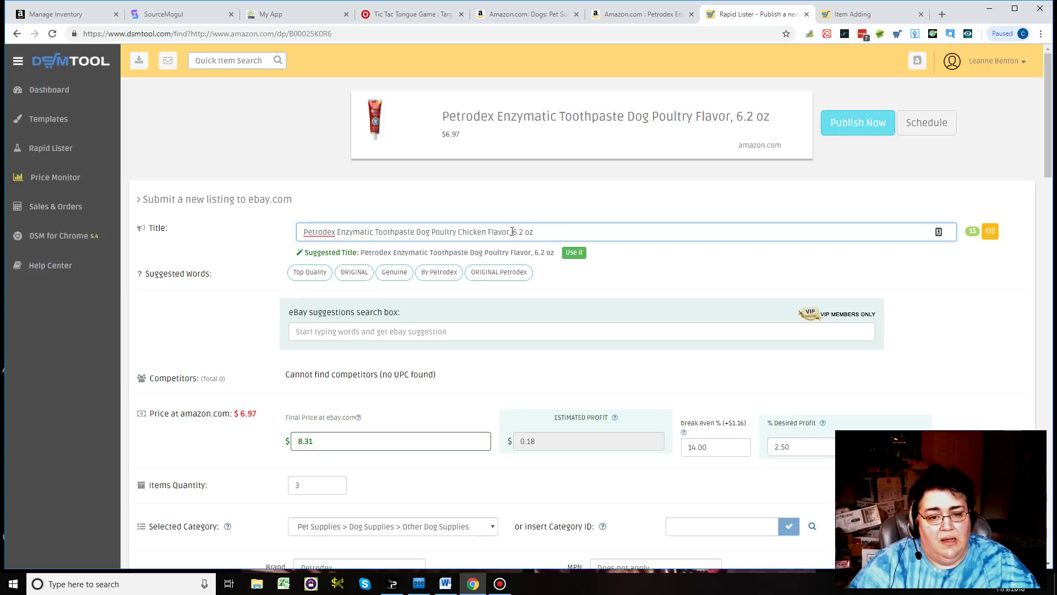
left_click(432, 231)
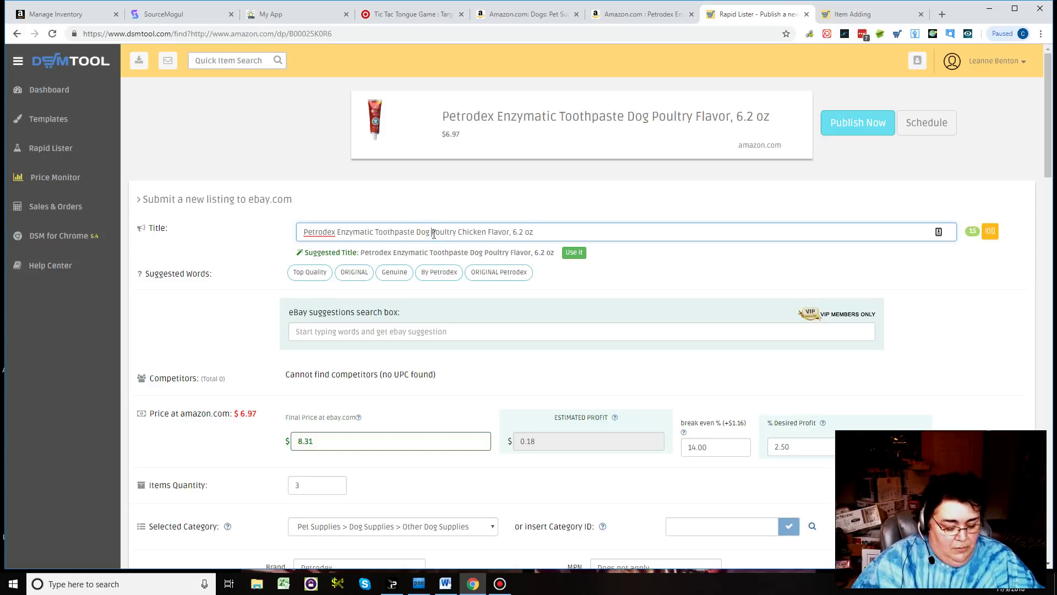
type("Dental ")
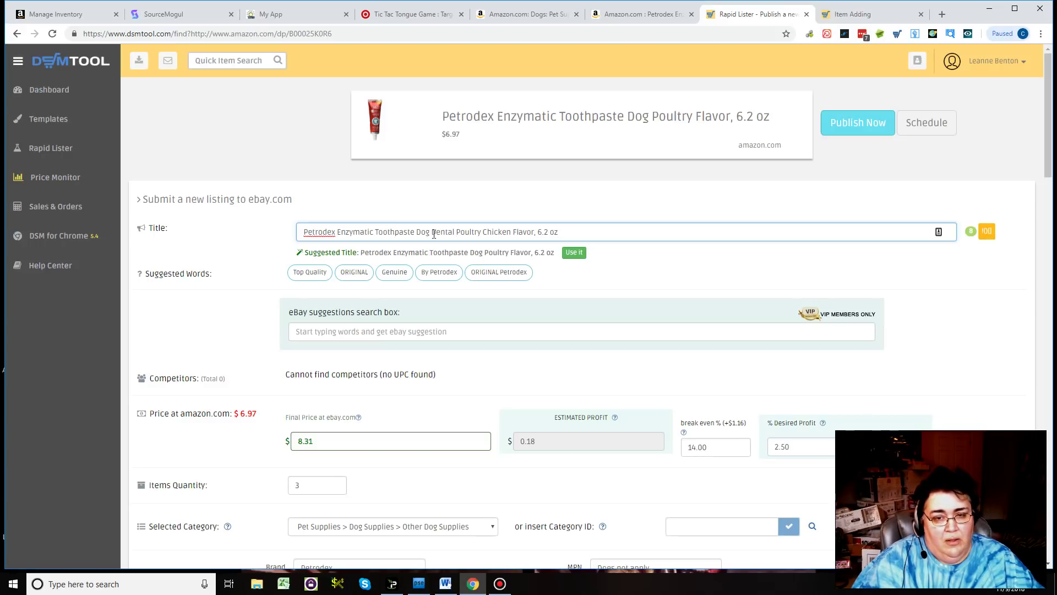
type("Health")
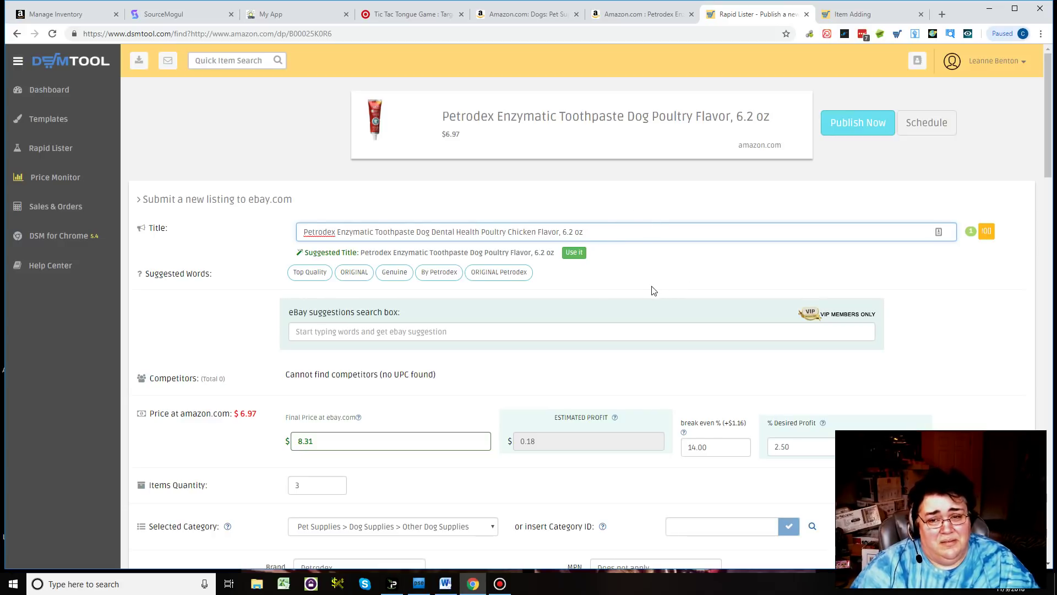
Try a desired profit of 8% for the toothpaste listing and recalculate its eBay price.
scroll(647, 284, "down", 2)
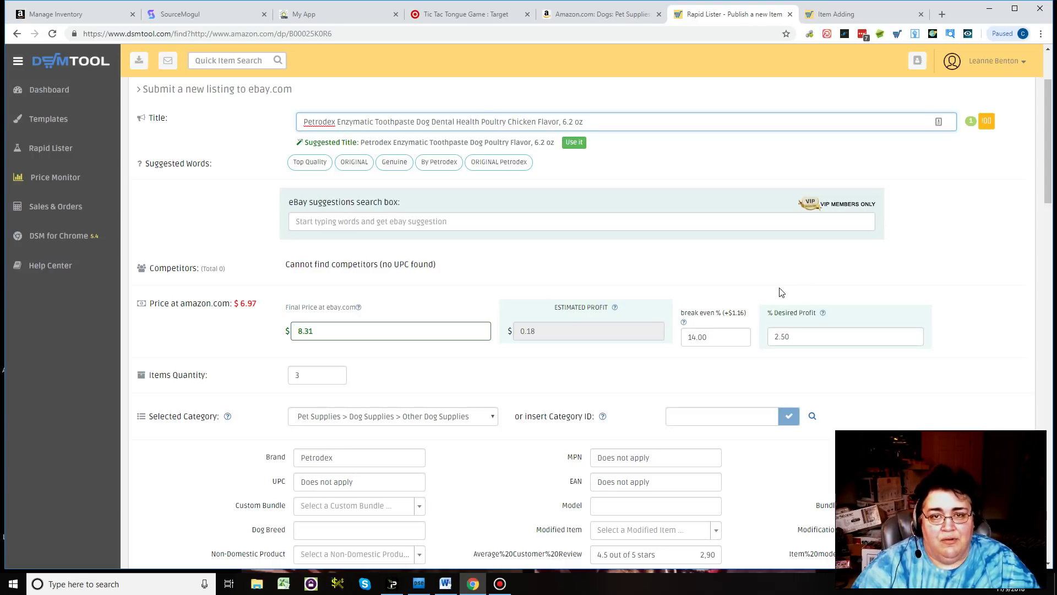
double_click(792, 337)
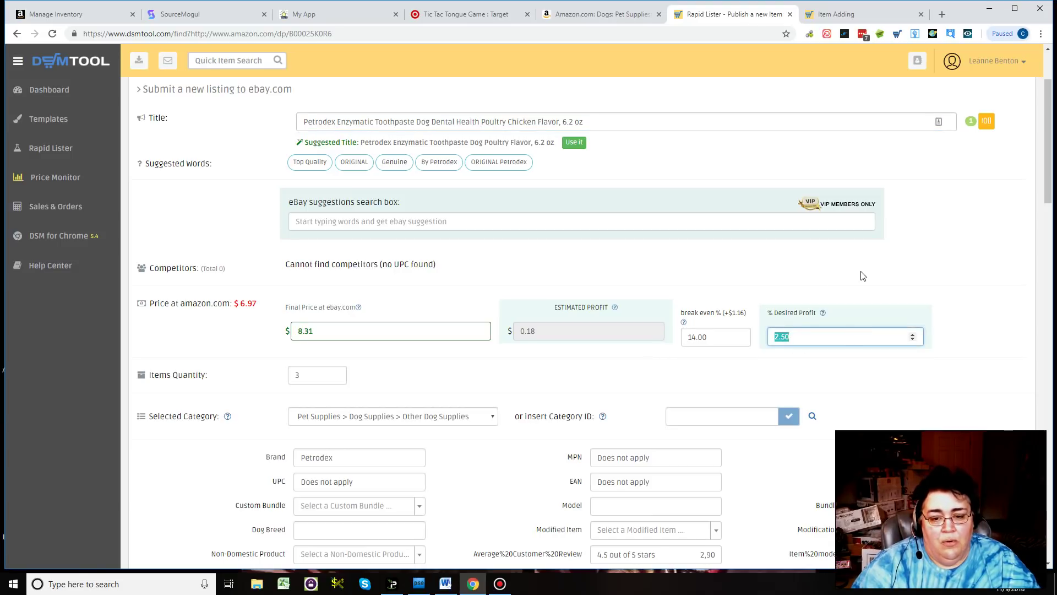
type("8")
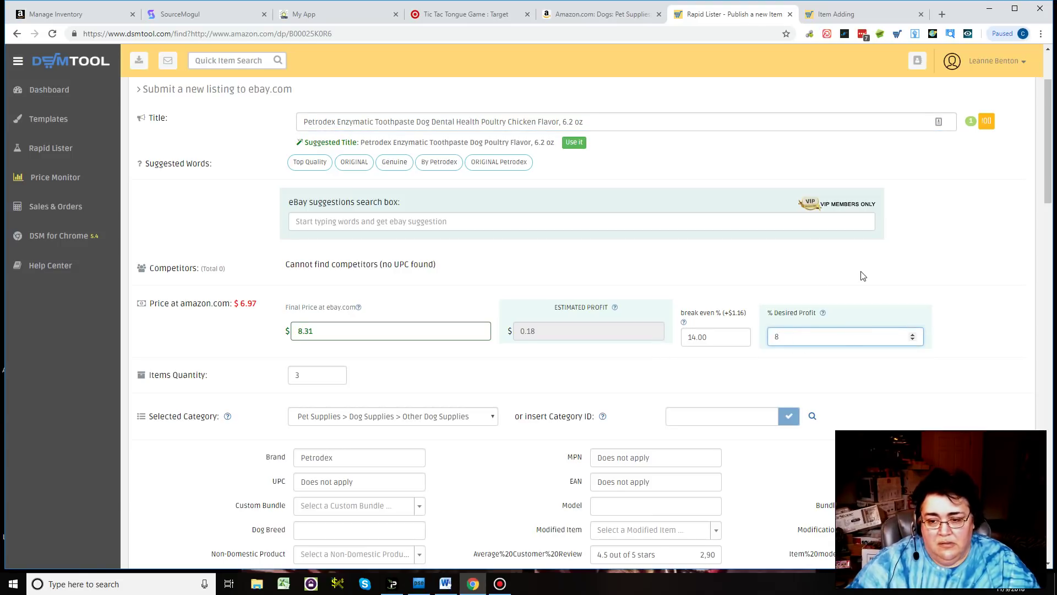
left_click(715, 336)
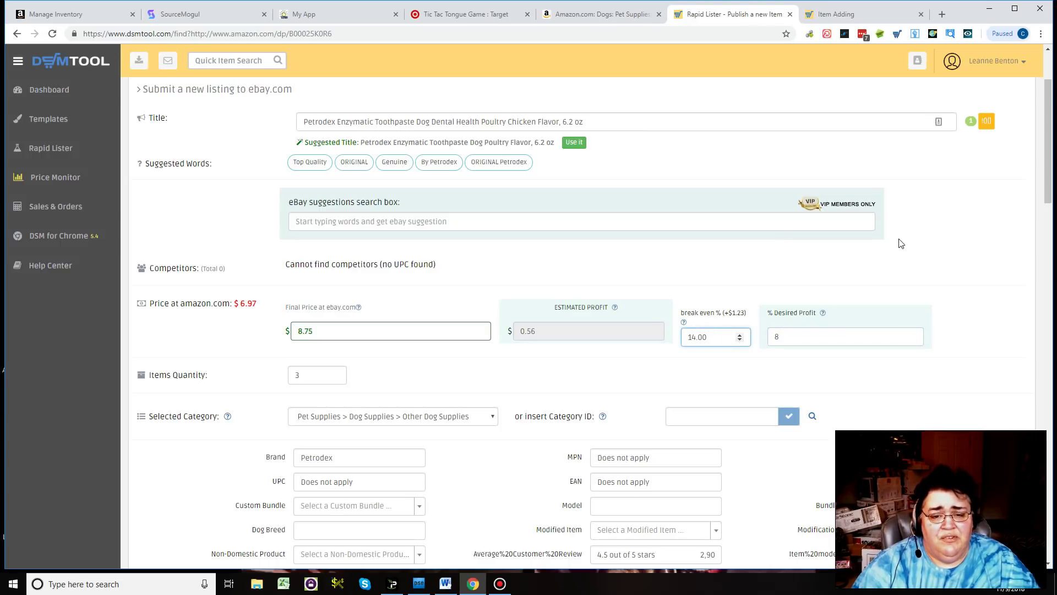
Set the toothpaste listing's desired profit to 10% and recalculate its final eBay price.
left_click(798, 337)
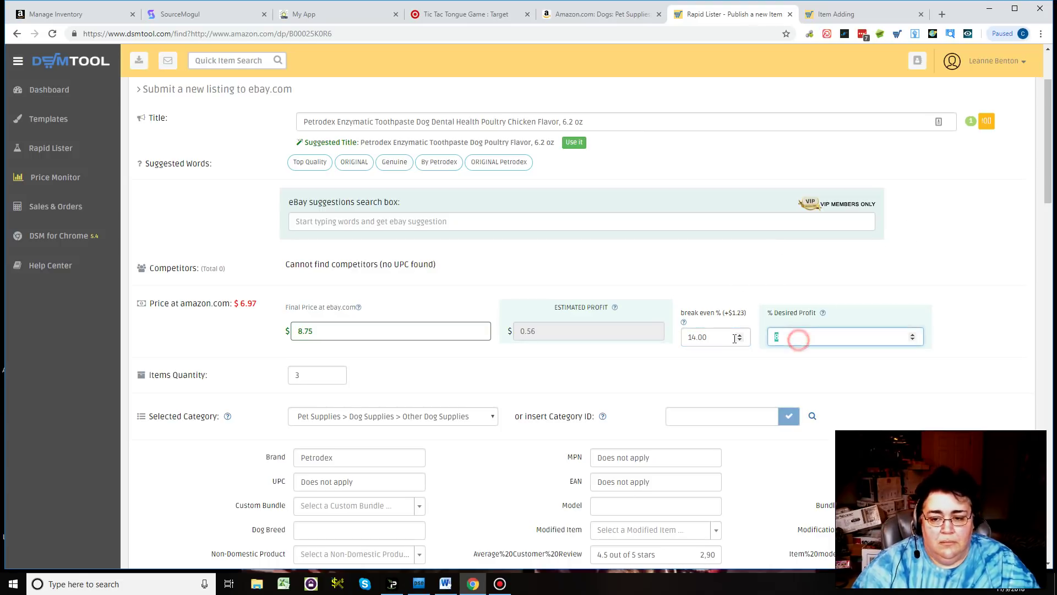
scroll(735, 338, "down", 1)
type("10")
left_click(707, 282)
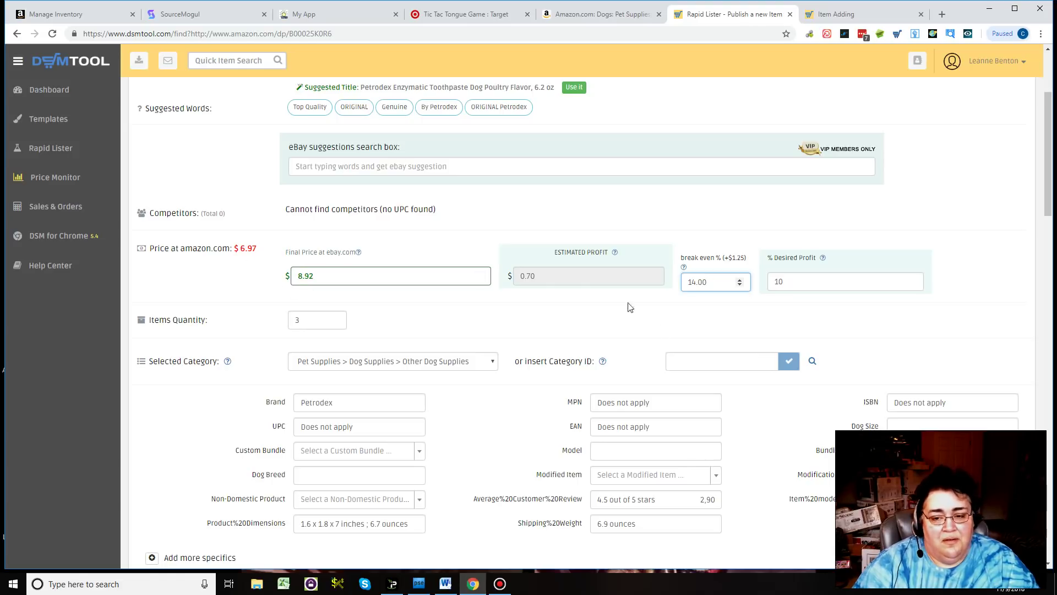
Review the listing's item specifics, package dimensions, business policies, images, web content and mobile description preview.
scroll(899, 307, "down", 2)
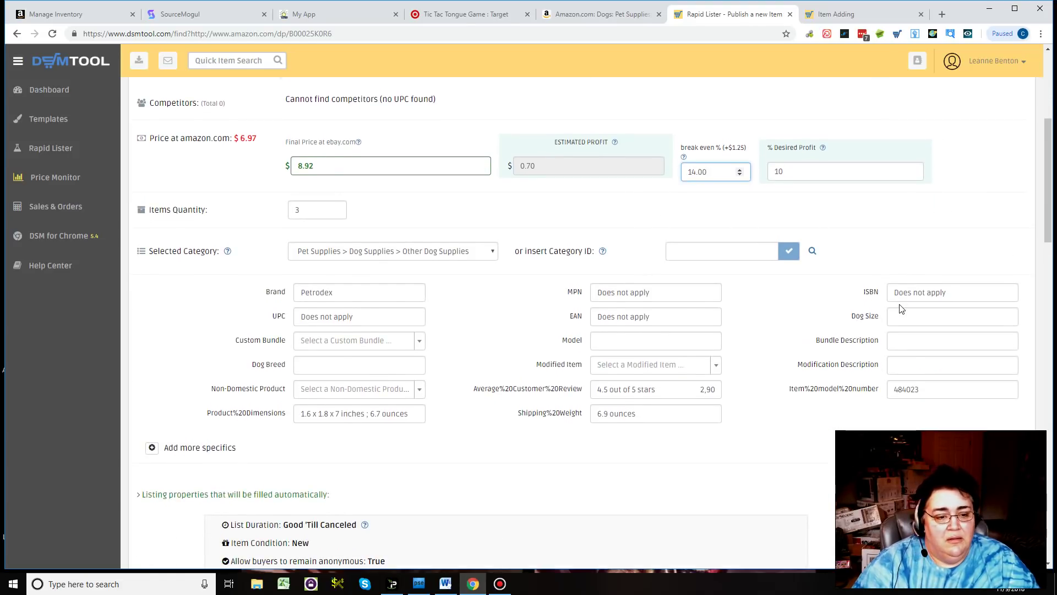
scroll(820, 339, "down", 3)
scroll(706, 336, "down", 4)
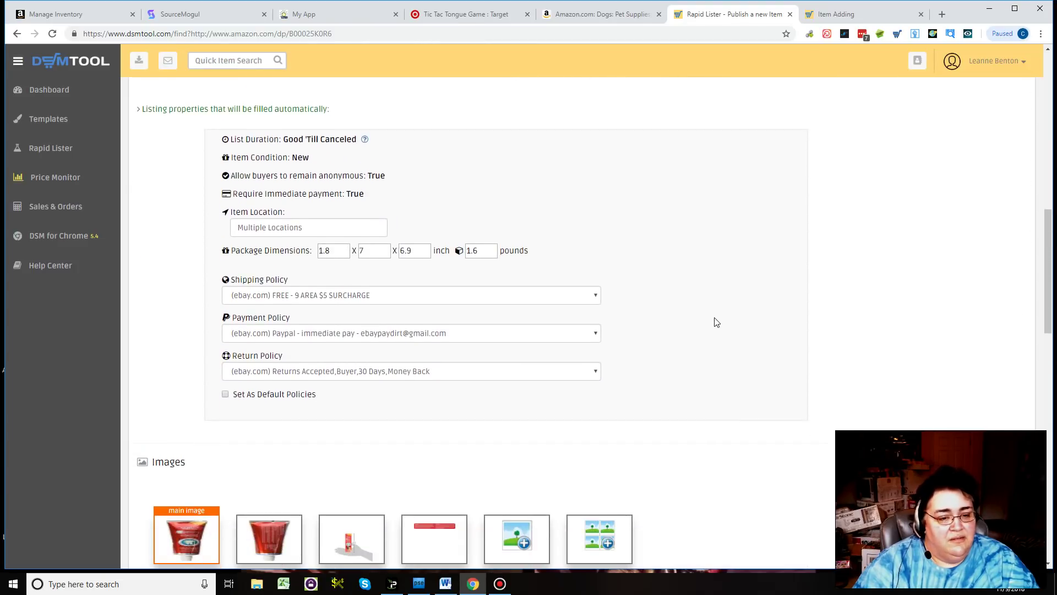
scroll(713, 324, "down", 5)
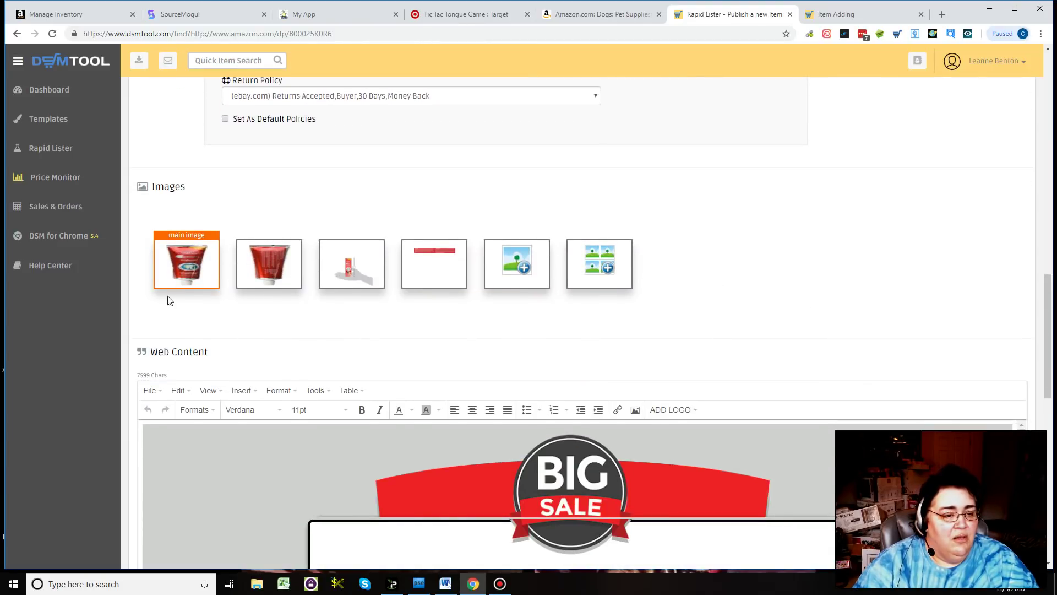
scroll(1052, 213, "down", 10)
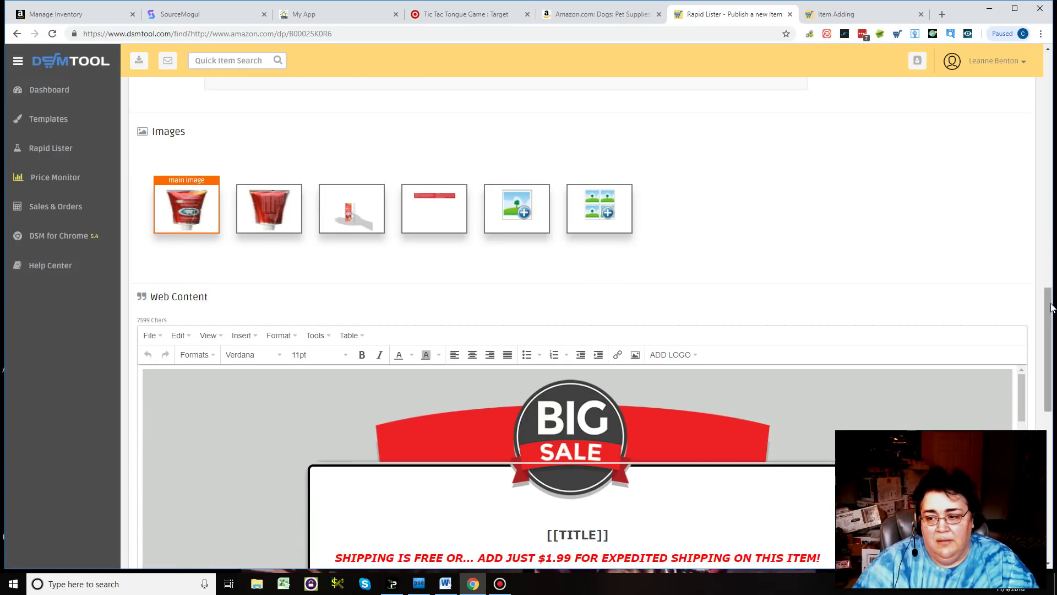
scroll(1055, 455, "down", 2)
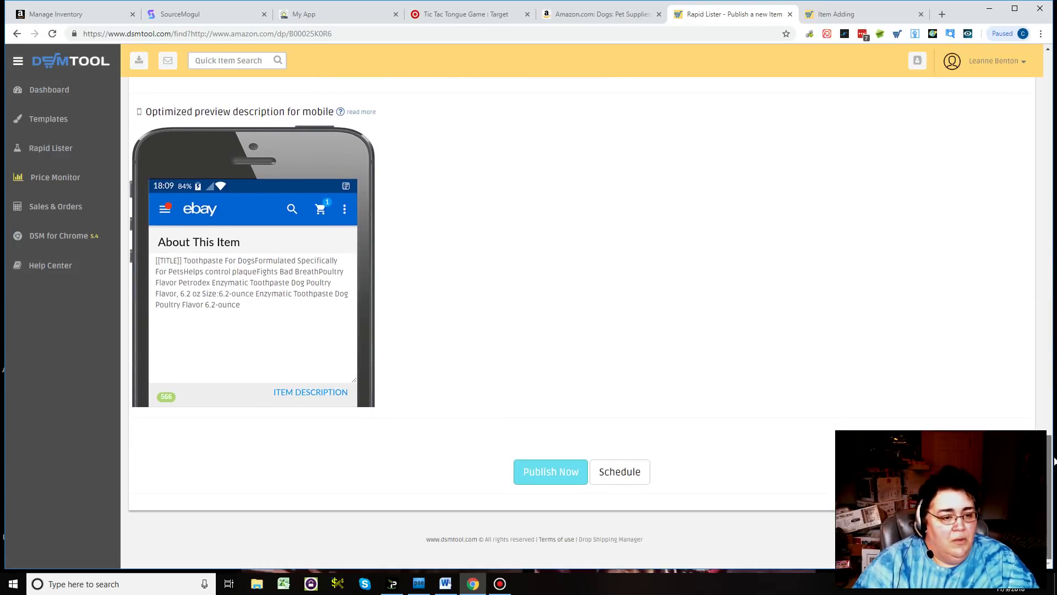
scroll(1054, 454, "up", 8)
scroll(744, 289, "down", 1)
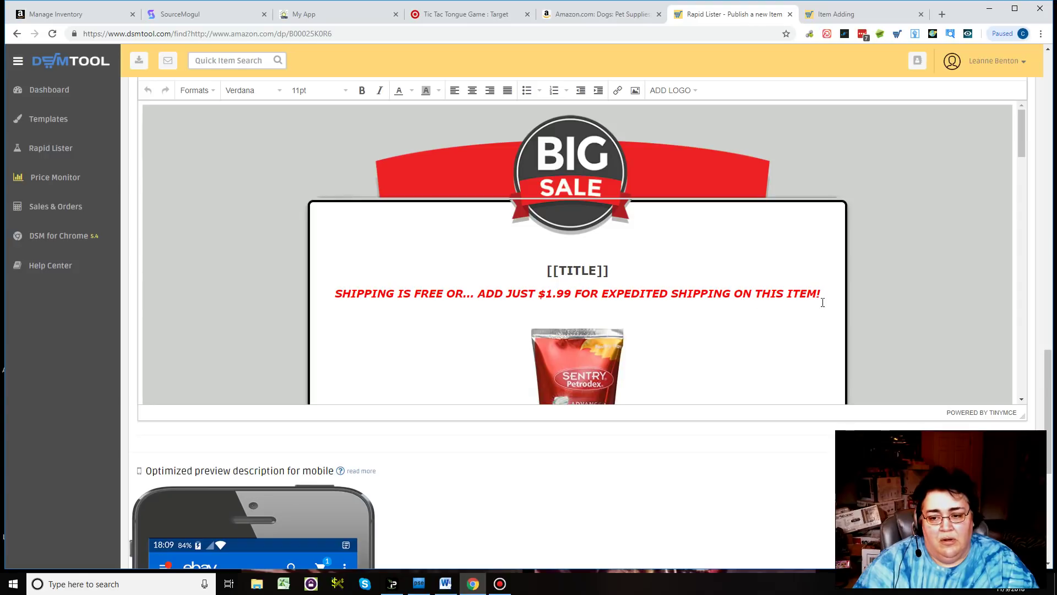
Try to publish the toothpaste listing immediately, and return to editing from the fee verification.
left_click(1049, 360)
left_click_drag(1049, 361, 1053, 466)
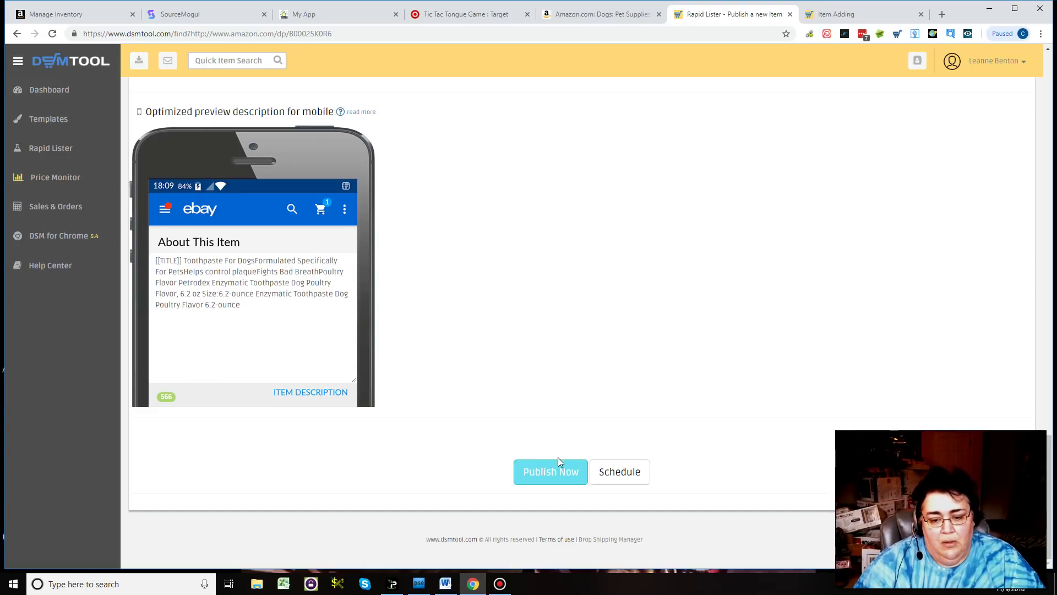
left_click(558, 472)
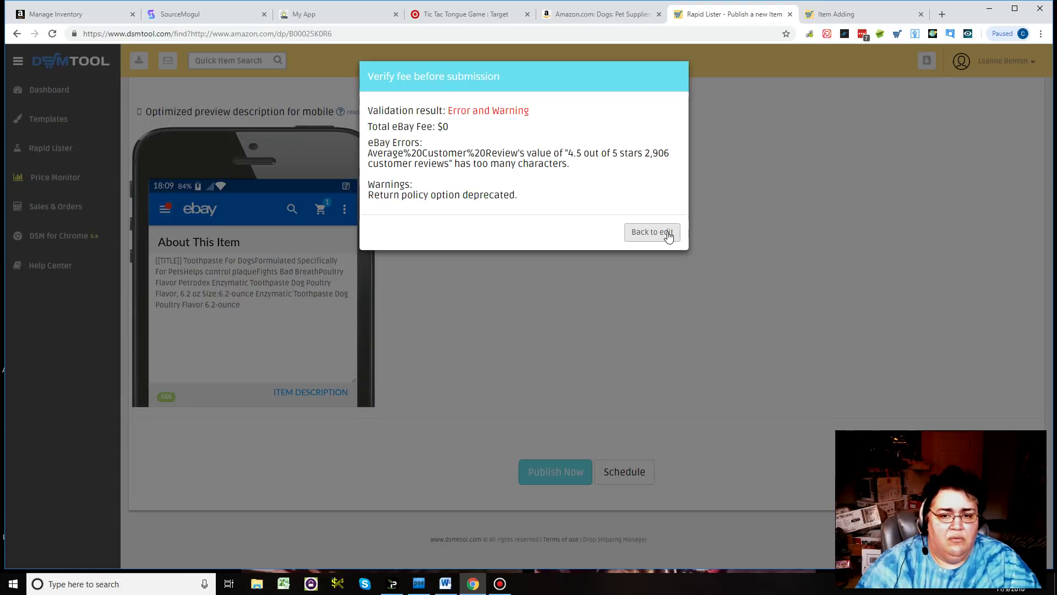
left_click(668, 236)
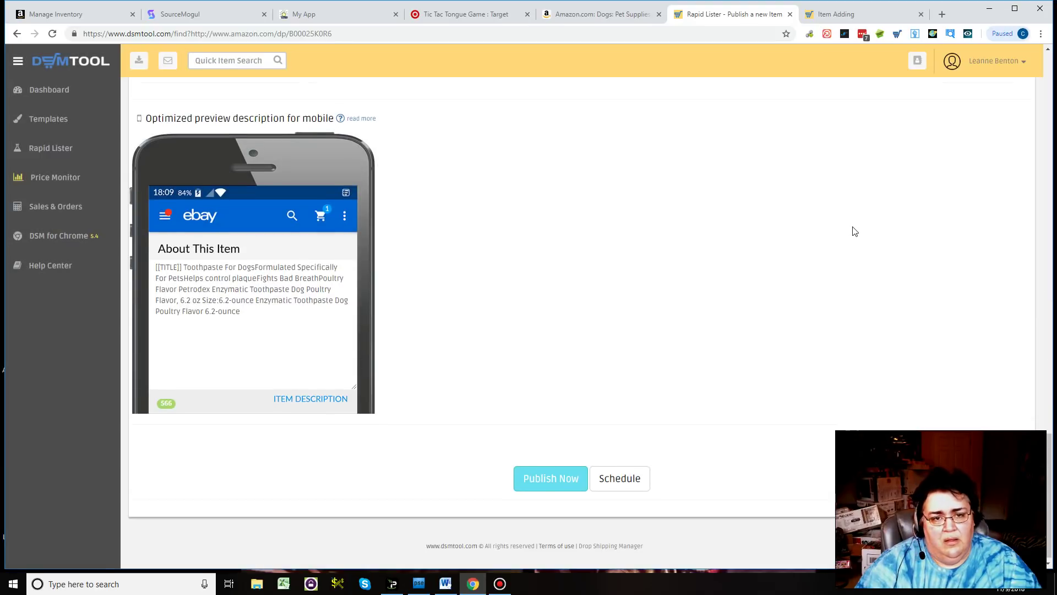
Clear the Average Customer Review value from the toothpaste listing's item specifics.
scroll(854, 232, "up", 20)
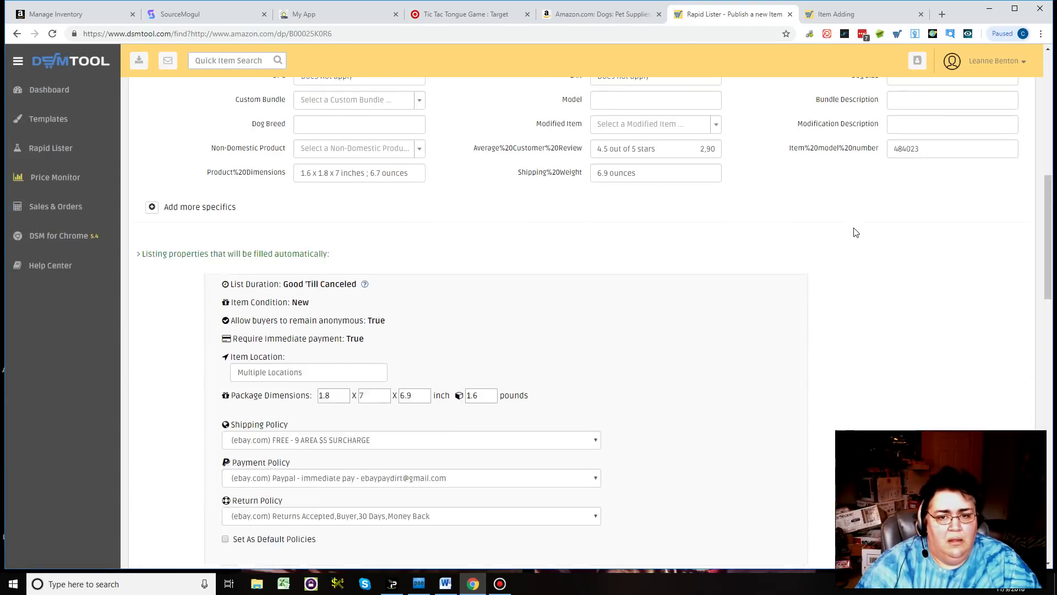
scroll(855, 231, "up", 5)
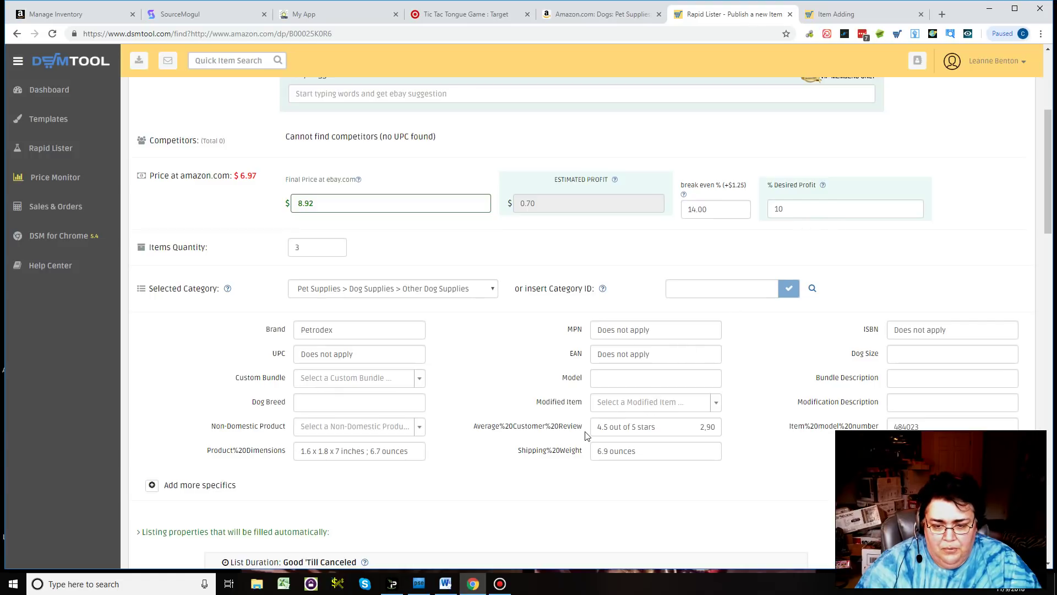
left_click_drag(594, 430, 752, 434)
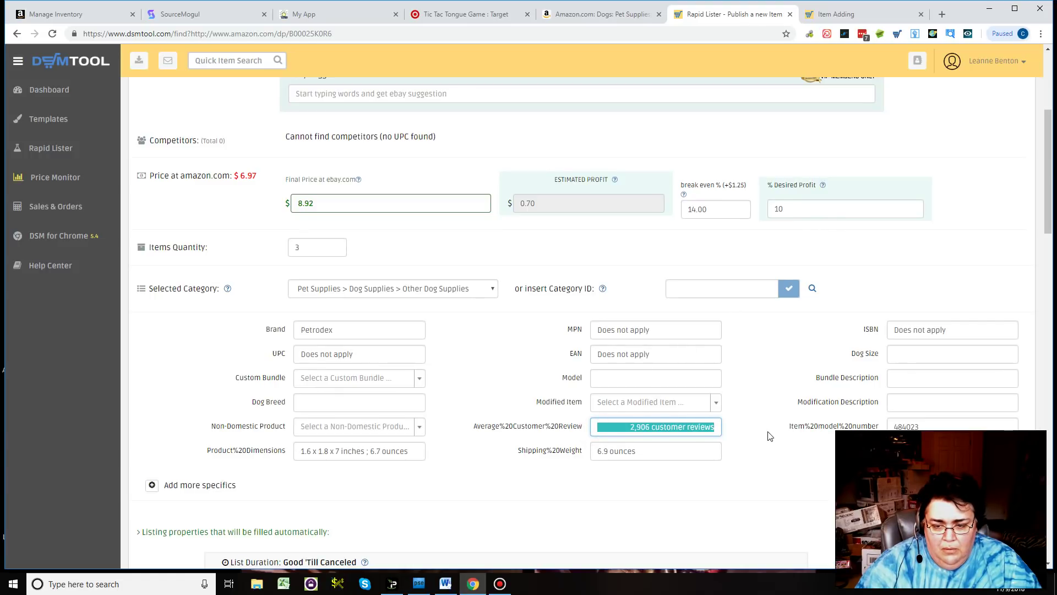
key("BackSpace")
Publish the edited toothpaste listing to eBay and open a blank Rapid Lister form for listing another item.
left_click(1047, 168)
left_click_drag(1050, 190, 1050, 533)
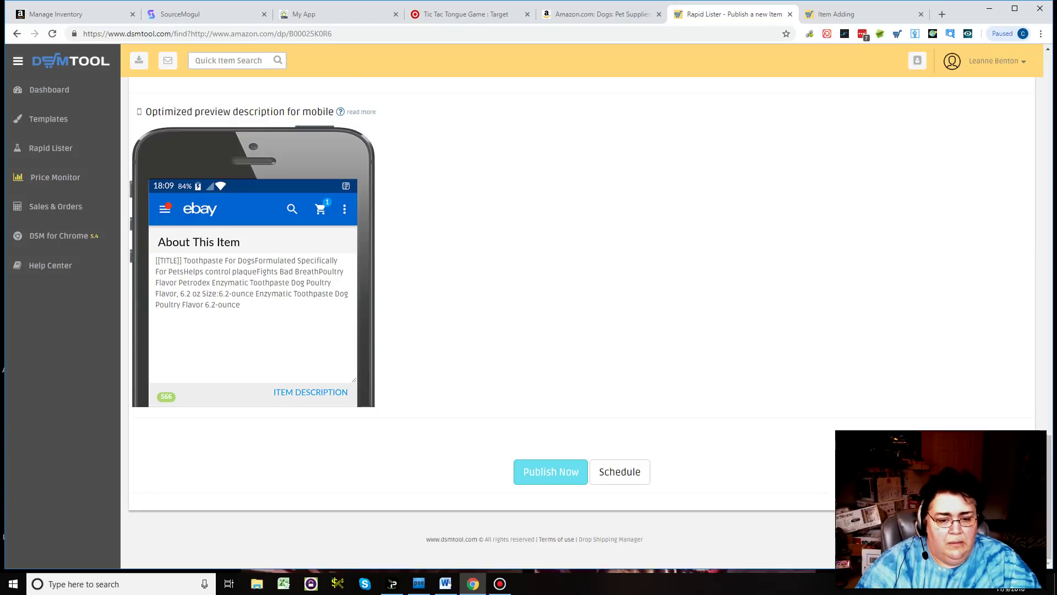
left_click(551, 471)
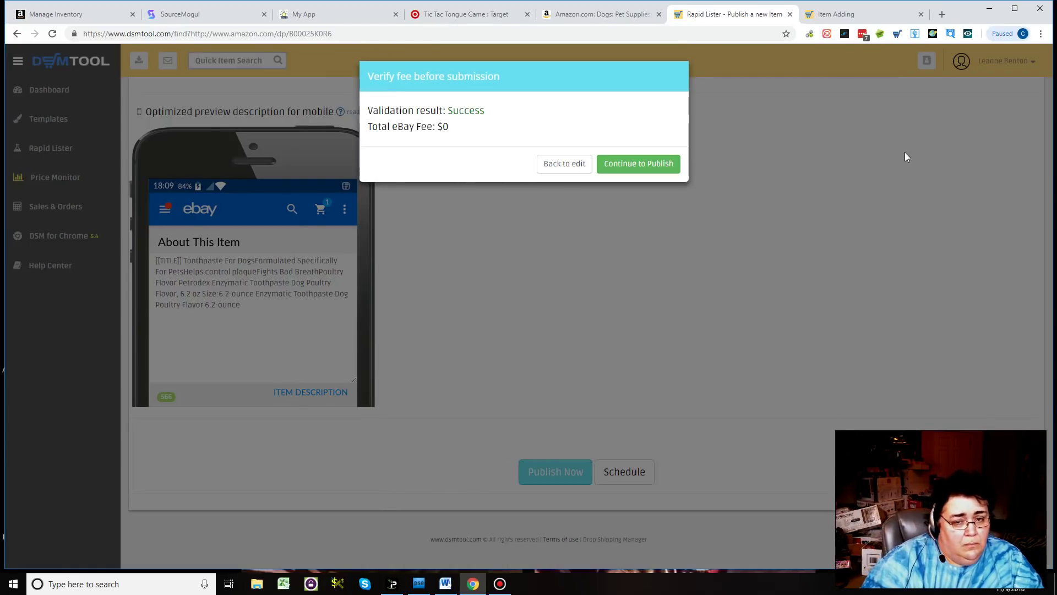
left_click(659, 165)
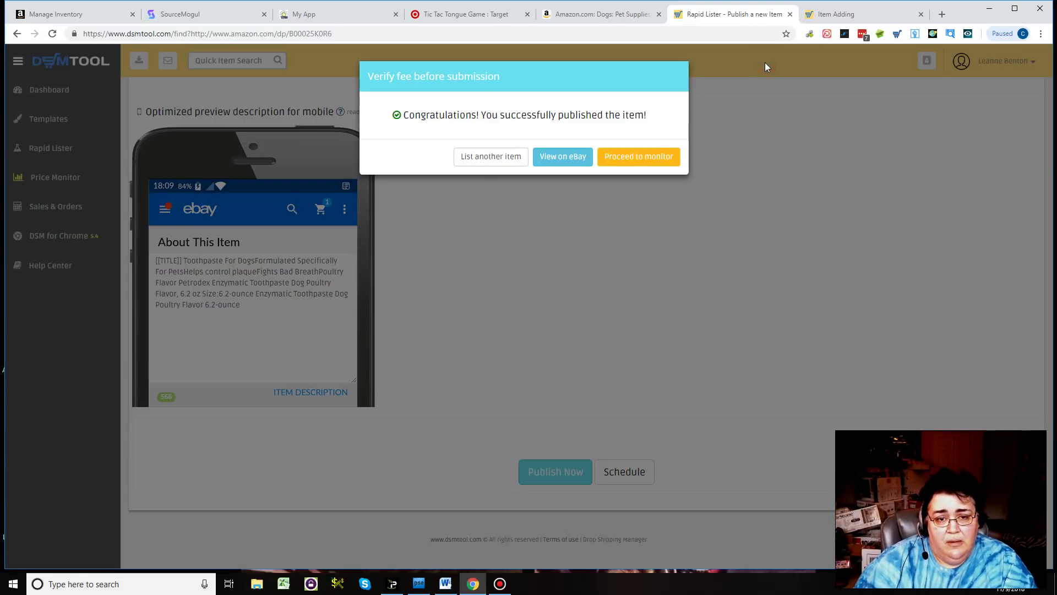
left_click(507, 158)
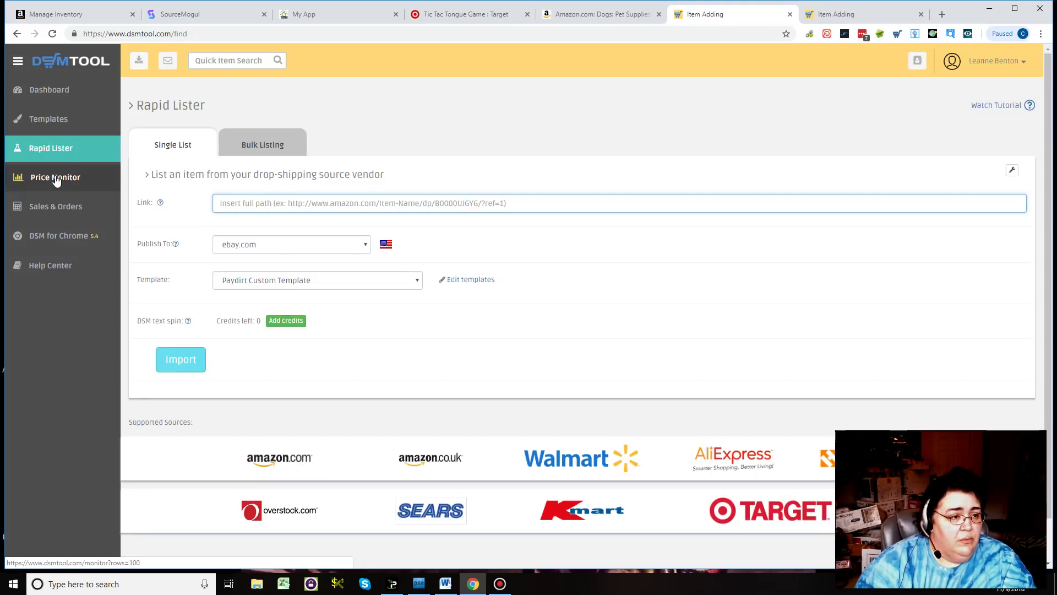
mouse_move(51, 150)
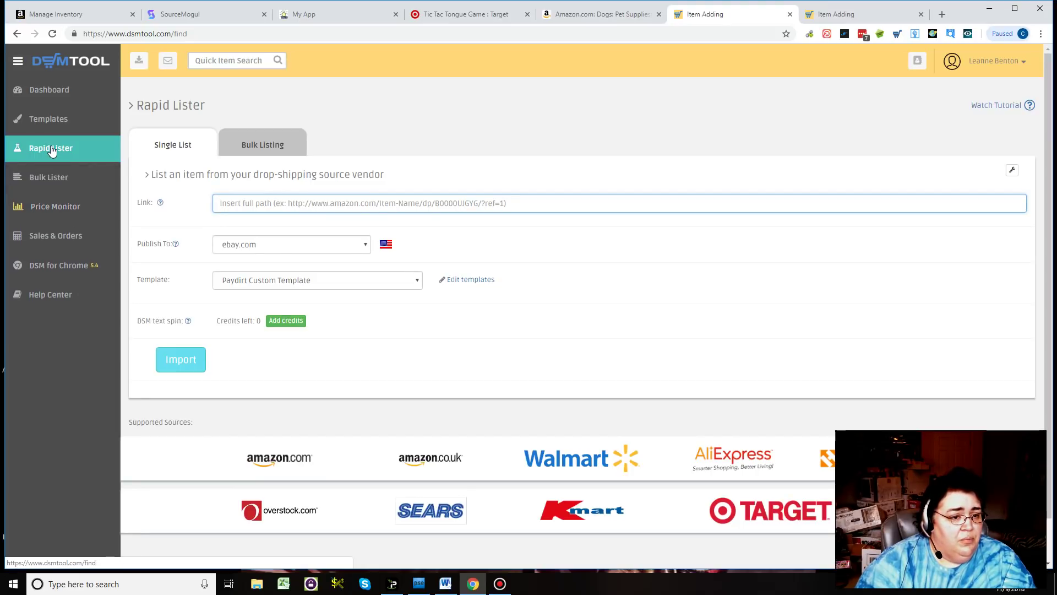